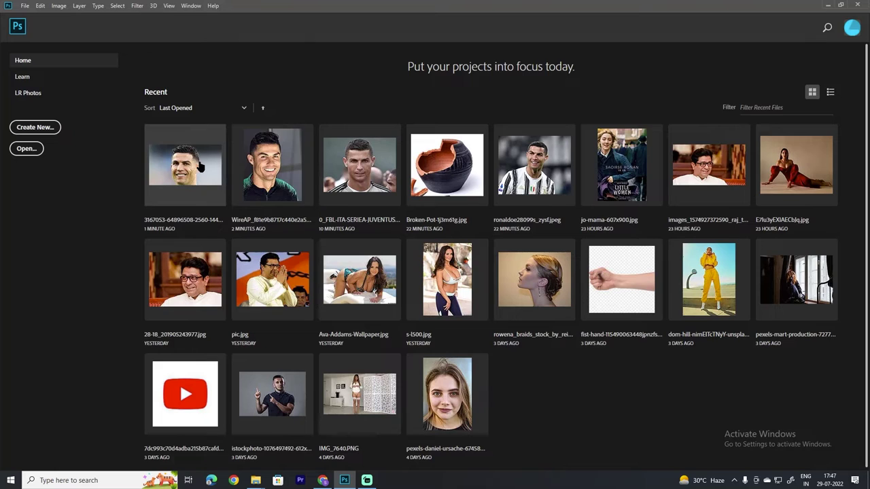
# Open the recent portrait photo, then browse to the Desktop in File > Open.
pyautogui.click(198, 161)
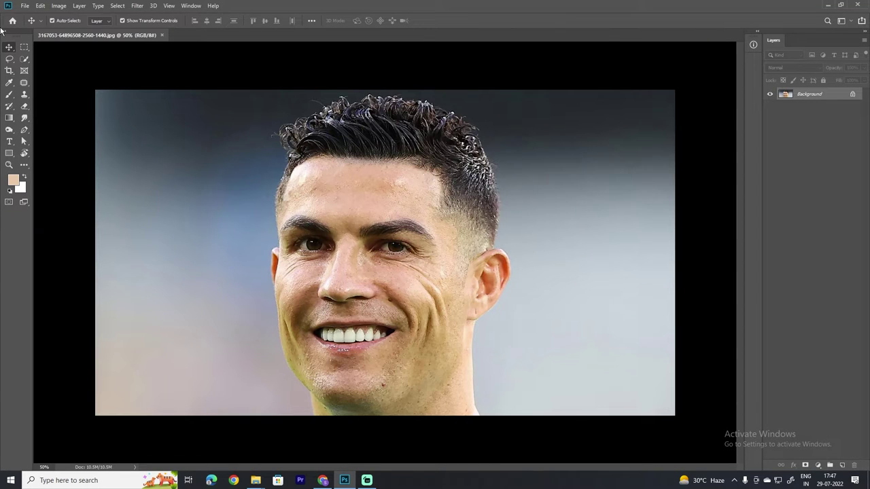
pyautogui.click(22, 6)
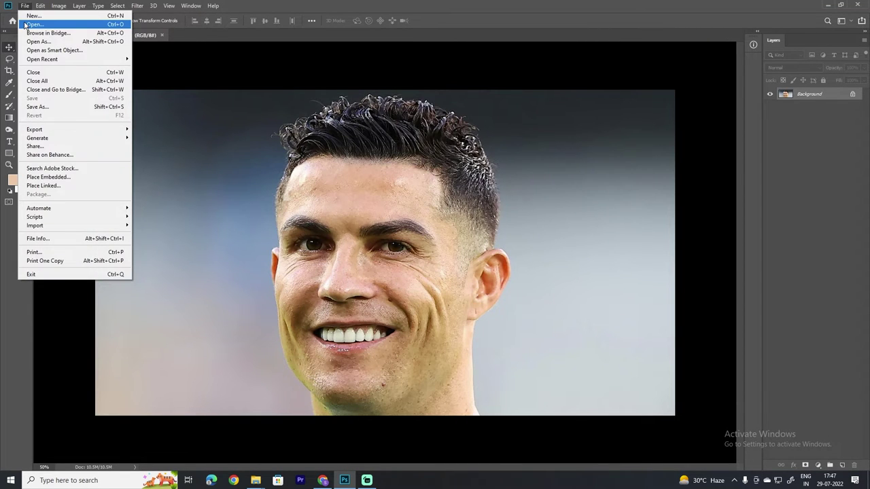
pyautogui.click(25, 25)
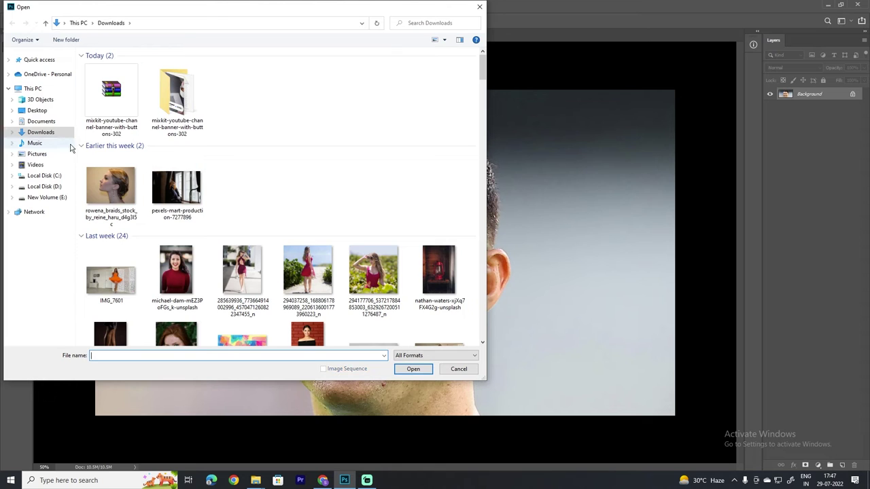
pyautogui.click(37, 110)
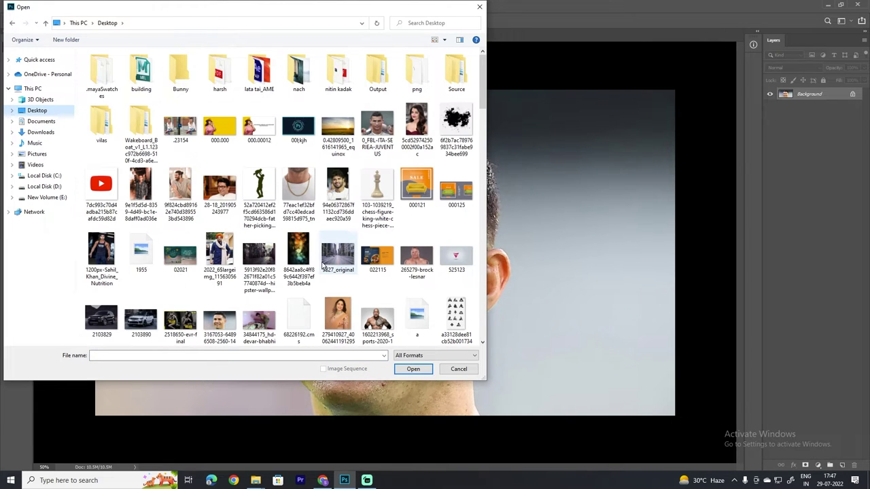
# Search the Desktop for 'pot' and close the Photos viewer that opened.
pyautogui.scroll(-5, 324, 265)
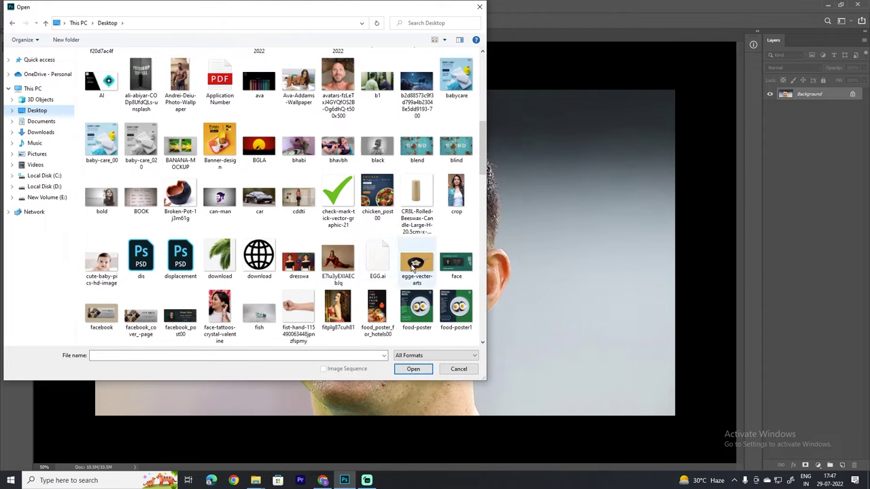
pyautogui.scroll(-3, 378, 269)
pyautogui.scroll(-3, 390, 266)
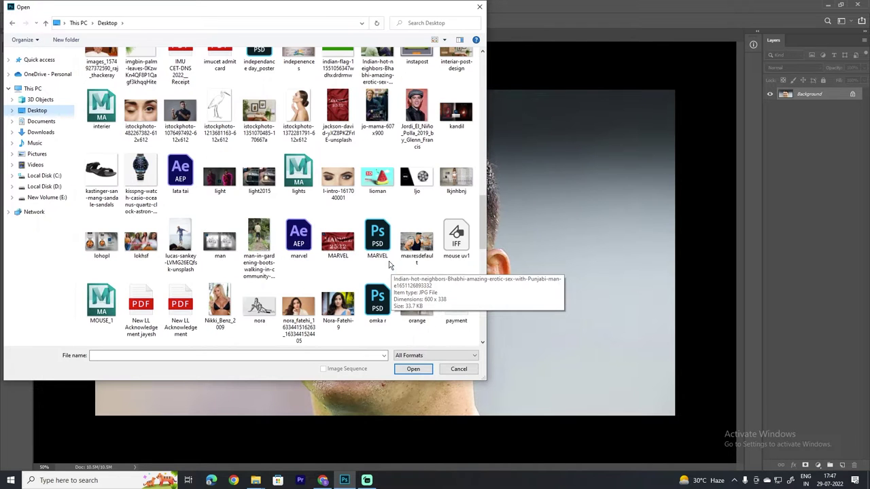
pyautogui.scroll(-3, 380, 267)
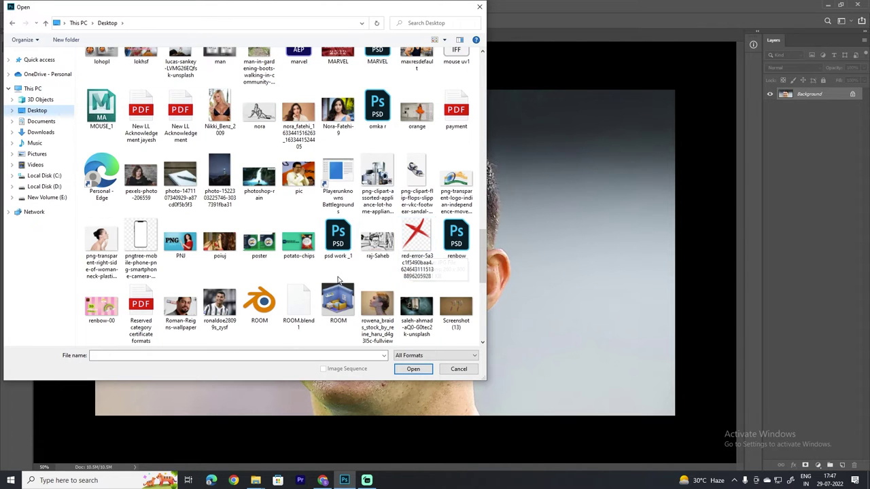
pyautogui.scroll(-5, 377, 268)
pyautogui.scroll(3, 311, 274)
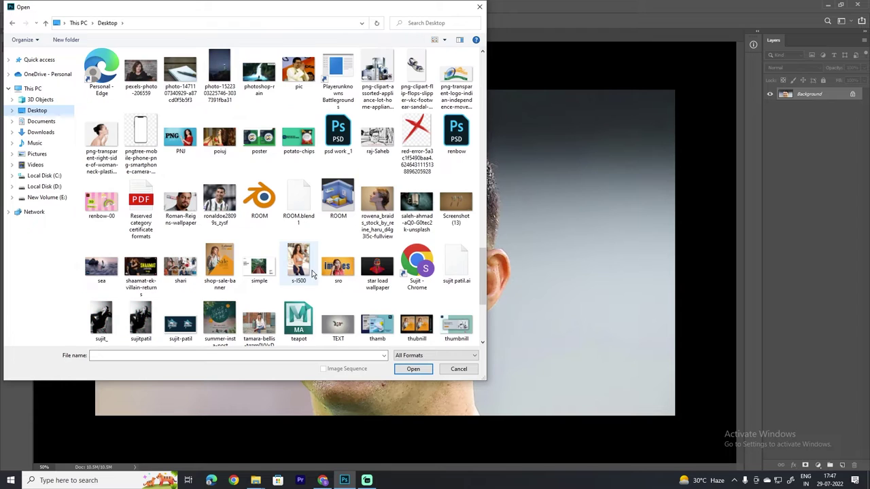
pyautogui.click(419, 24)
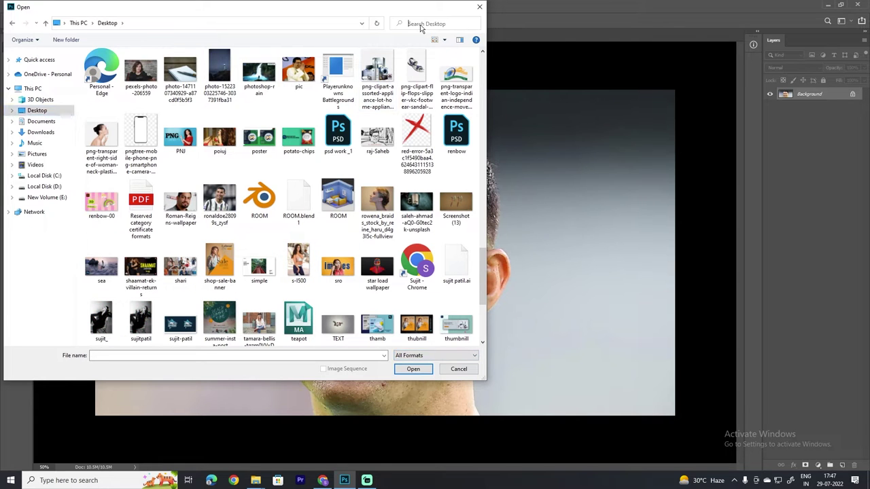
pyautogui.write('pot')
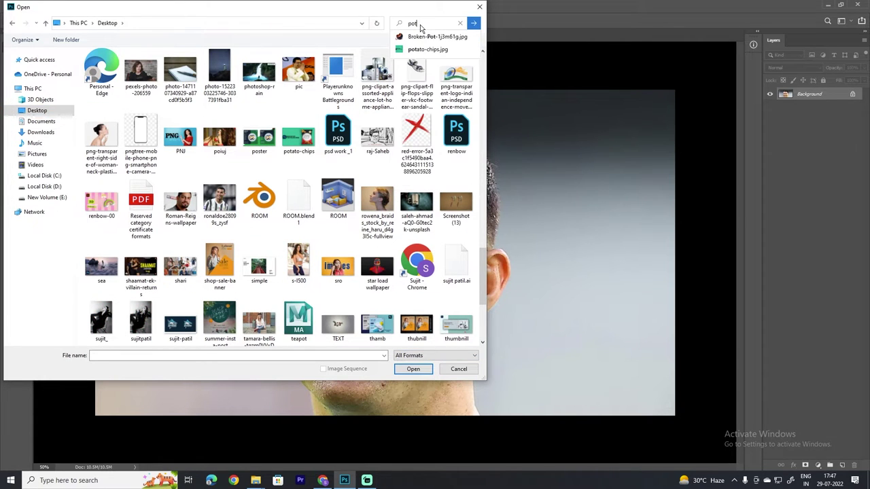
pyautogui.click(426, 36)
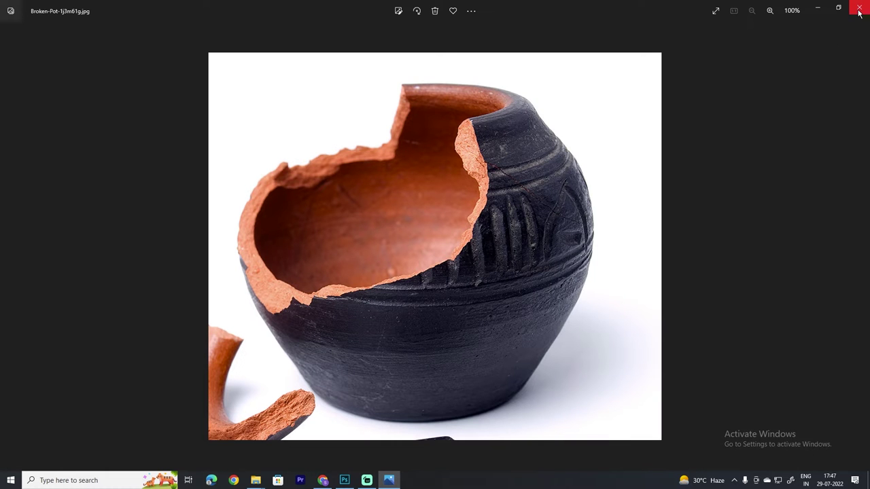
pyautogui.click(859, 11)
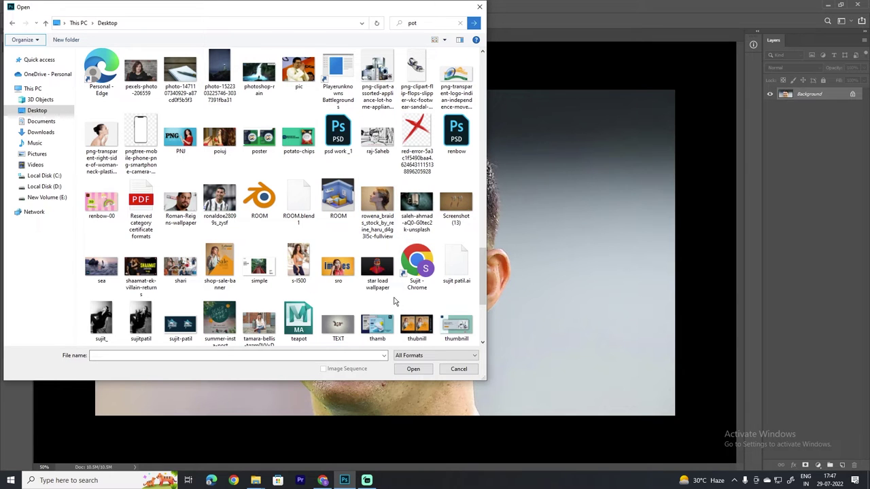
# Open Broken-Pot-1j3m61g.jpg from the Desktop.
pyautogui.scroll(5, 271, 251)
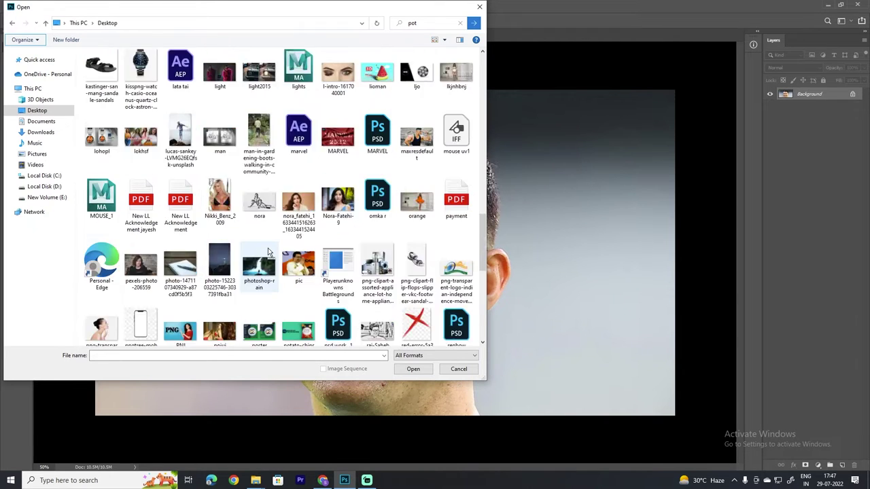
pyautogui.scroll(3, 271, 251)
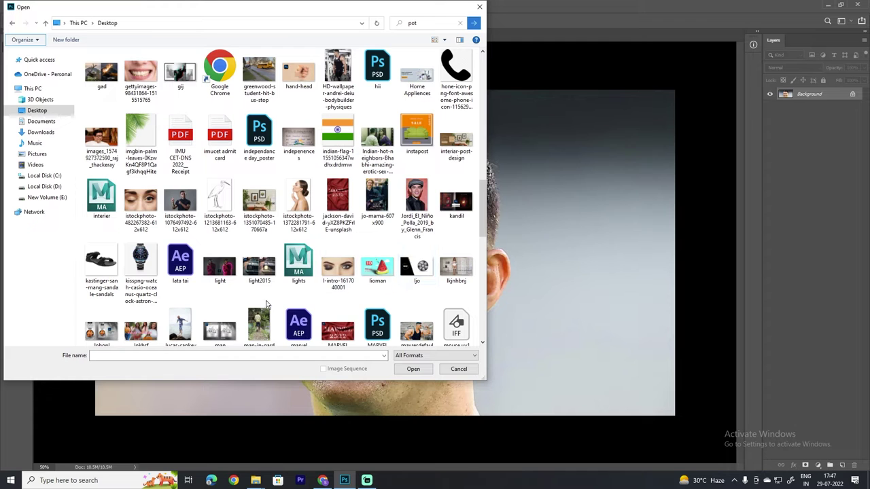
pyautogui.scroll(5, 400, 237)
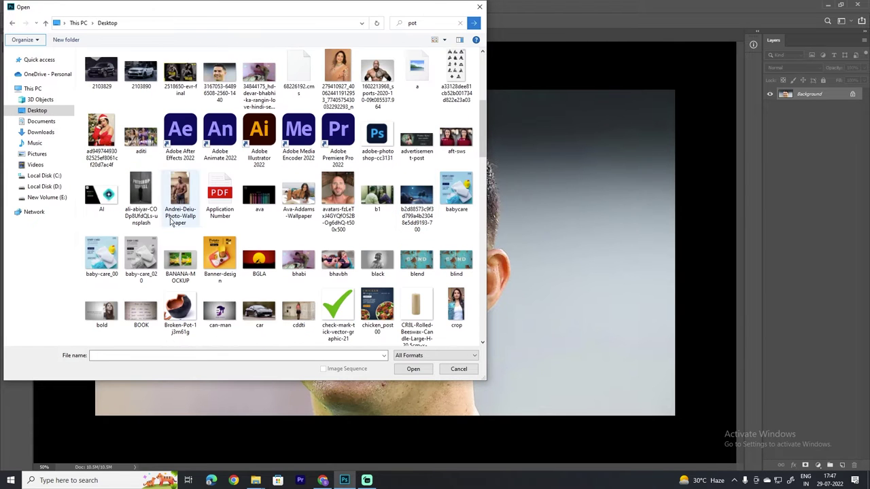
pyautogui.click(180, 312)
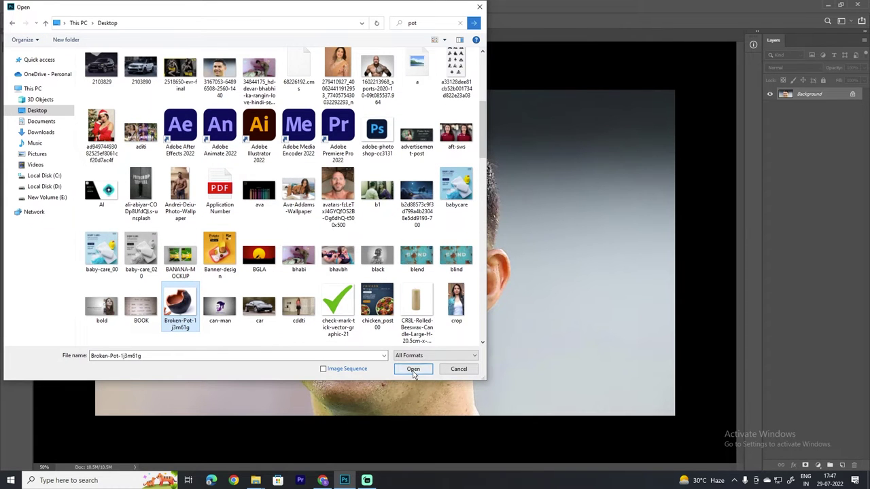
pyautogui.click(413, 369)
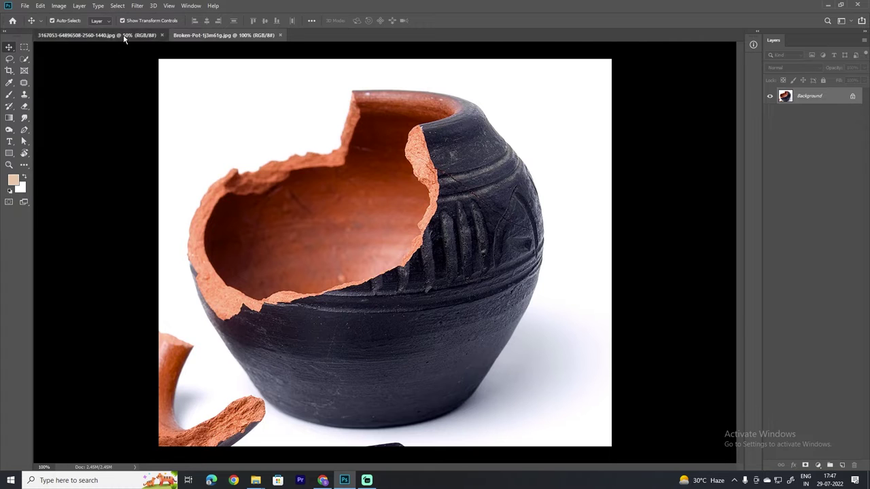
# Create a new blank 1280×720 document, then return to the portrait tab.
pyautogui.click(124, 36)
pyautogui.click(25, 6)
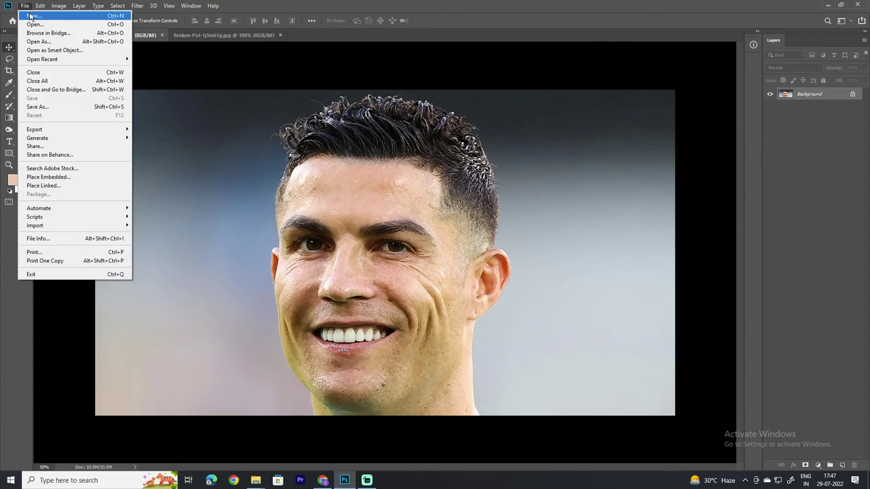
pyautogui.click(31, 14)
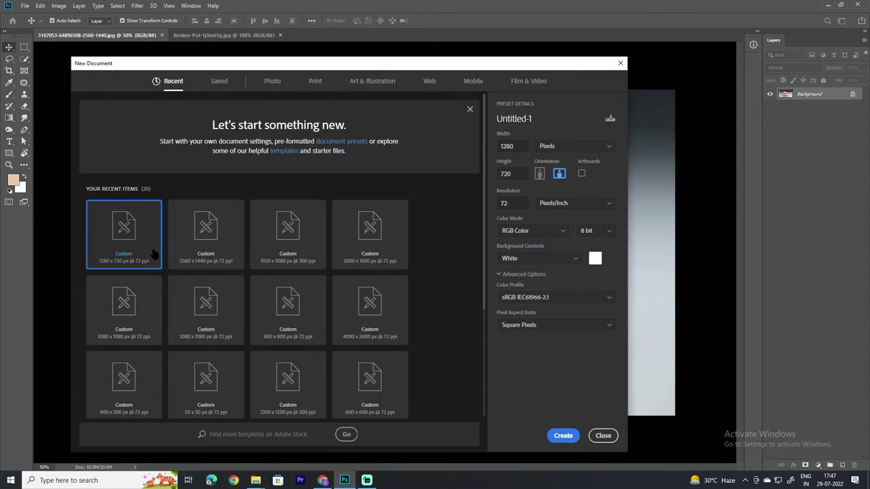
pyautogui.click(565, 438)
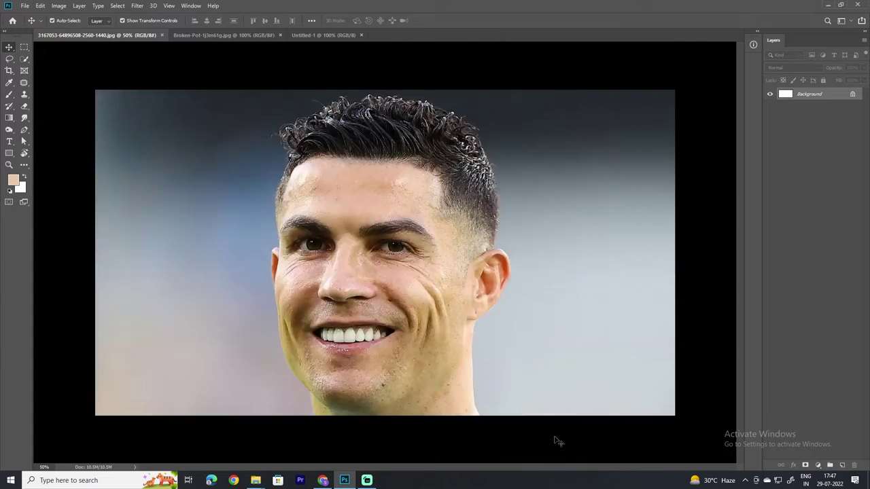
pyautogui.click(261, 32)
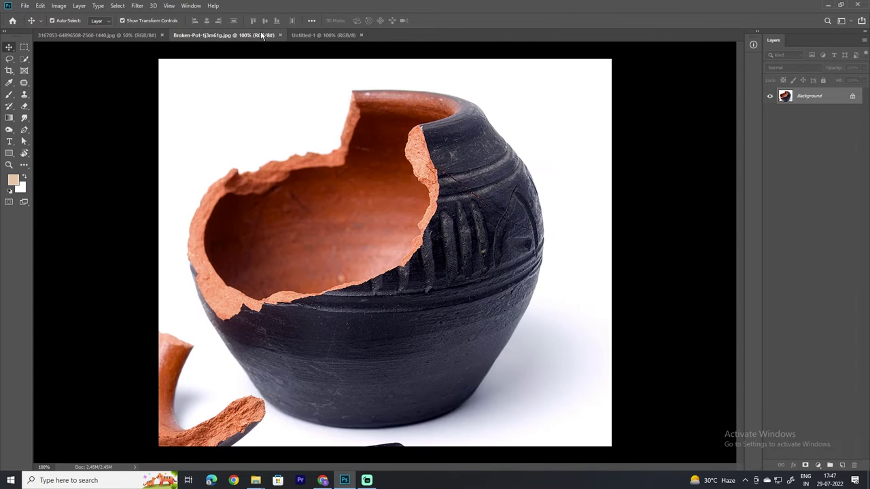
pyautogui.click(127, 35)
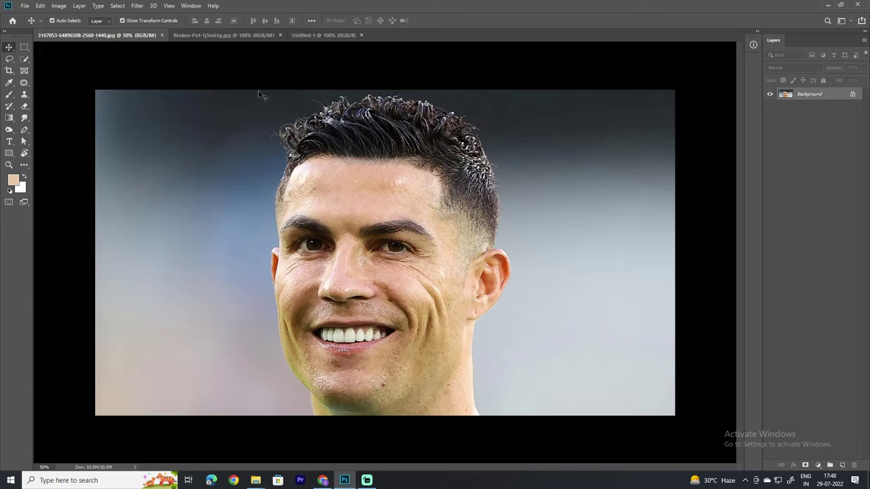
# Mask out the portrait's background with Select > Subject and drag the man into Untitled-1.
pyautogui.click(118, 6)
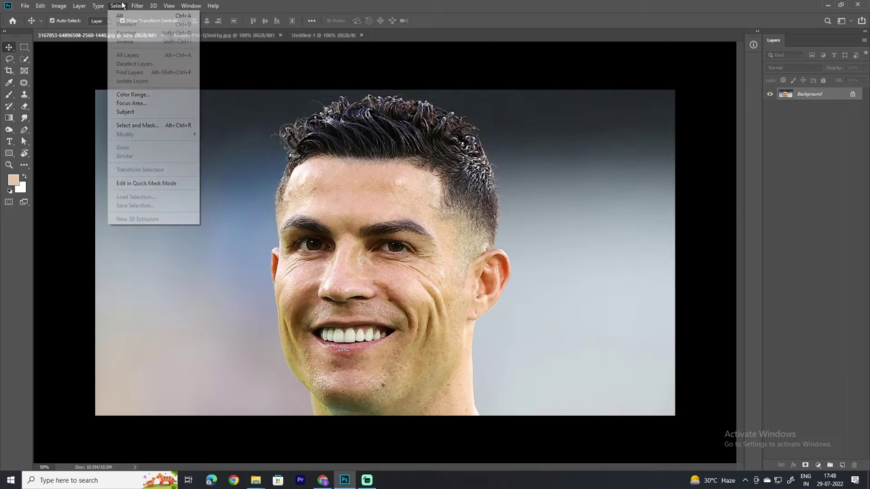
pyautogui.click(126, 114)
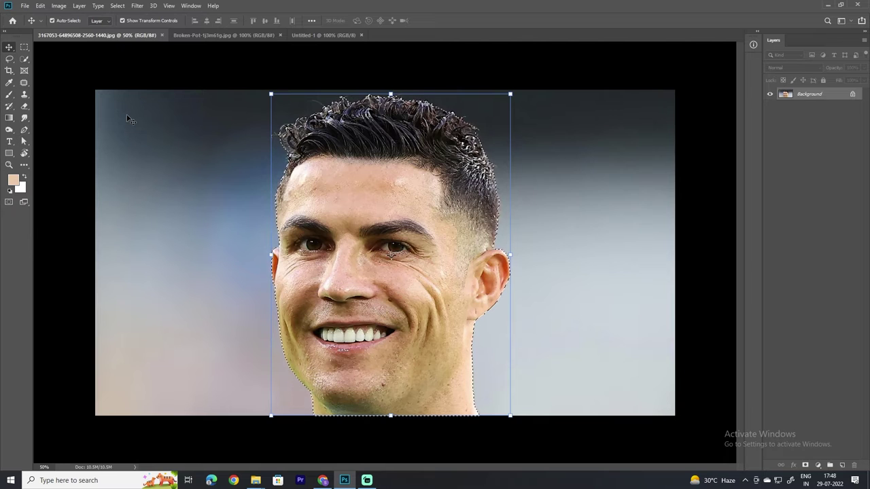
pyautogui.click(804, 464)
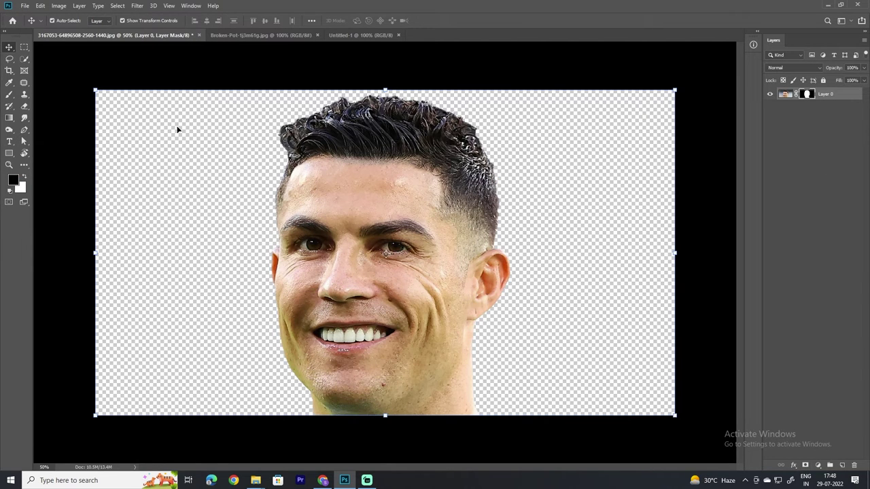
pyautogui.moveTo(366, 173); pyautogui.dragTo(369, 251)
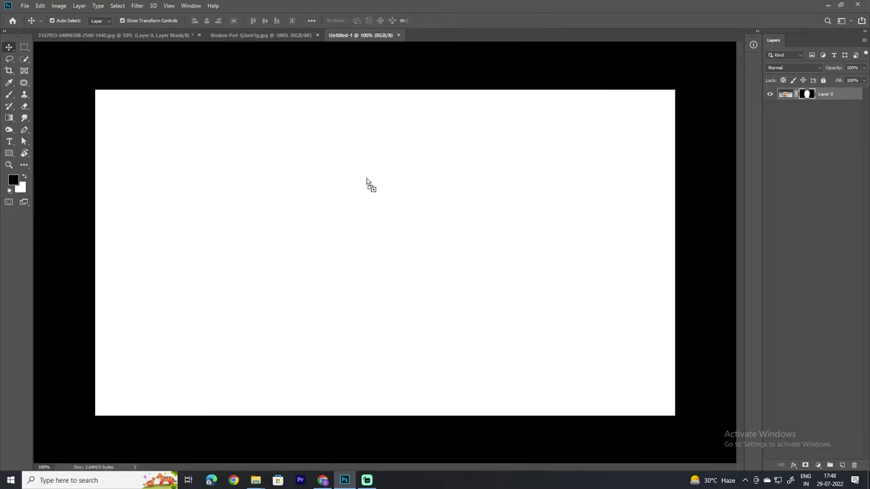
# Enlarge the pasted man to fill the canvas height, move him lower, and commit.
pyautogui.hotkey('ctrl', 't')
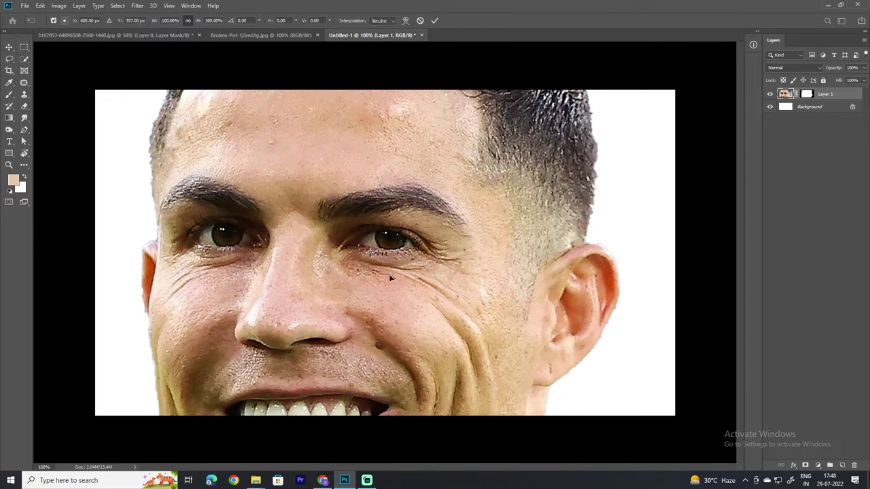
pyautogui.moveTo(151, 22); pyautogui.dragTo(121, 74)
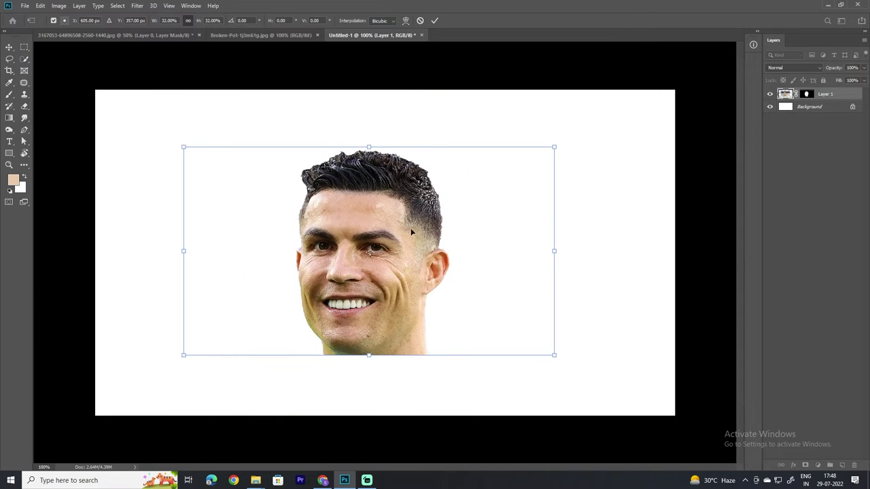
pyautogui.moveTo(411, 232); pyautogui.dragTo(433, 292)
pyautogui.moveTo(391, 207); pyautogui.dragTo(392, 119)
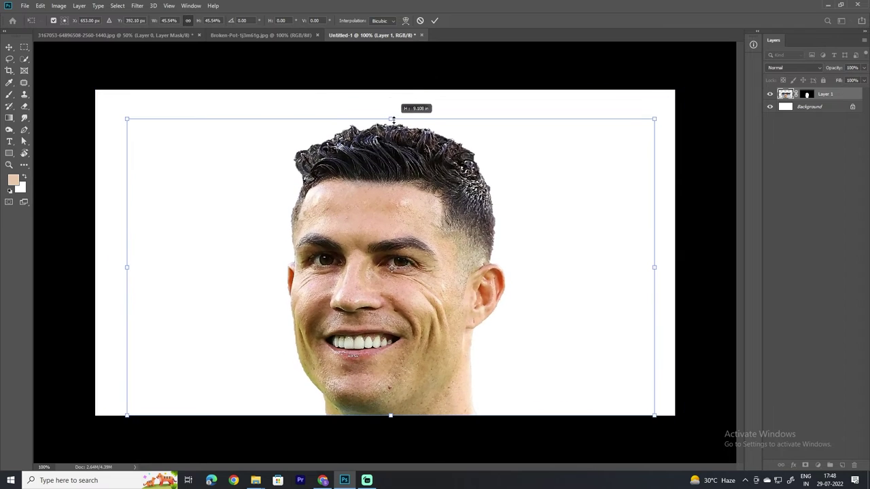
pyautogui.click(435, 21)
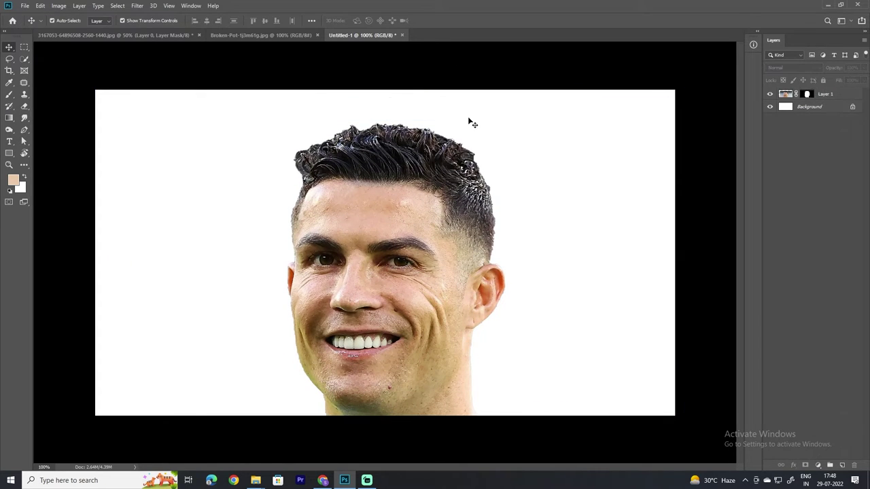
pyautogui.click(260, 36)
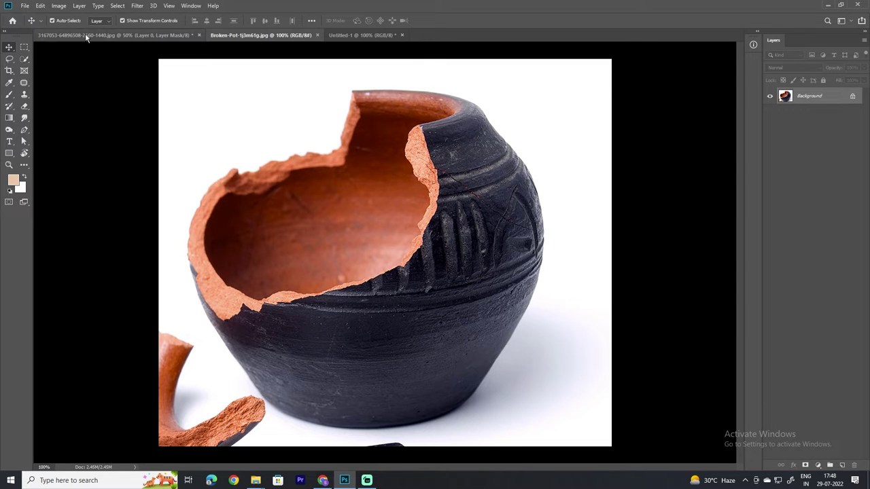
# Mask the pot's background, excluding the loose left shard and the shadow below.
pyautogui.click(117, 7)
pyautogui.click(134, 113)
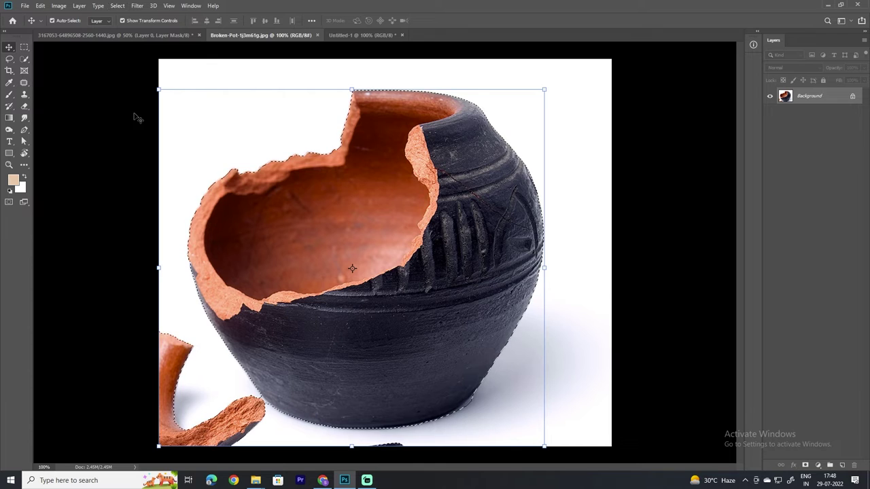
pyautogui.click(24, 58)
pyautogui.moveTo(193, 378); pyautogui.dragTo(183, 426)
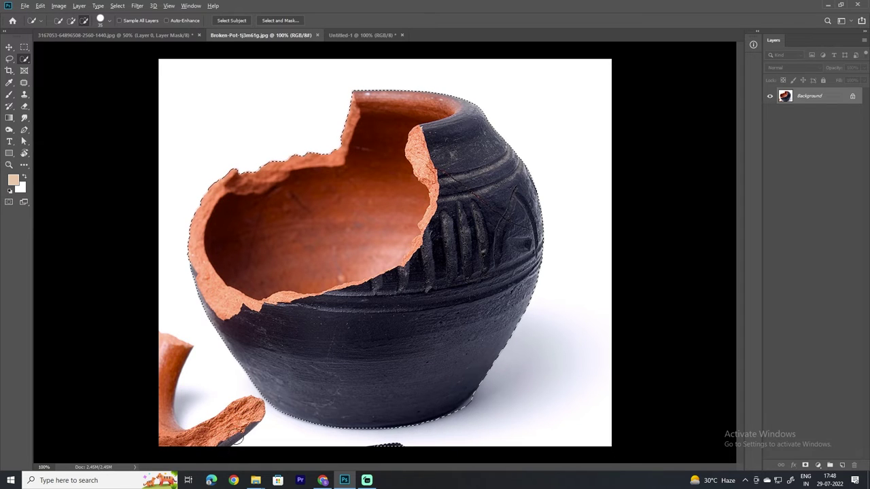
pyautogui.moveTo(408, 450); pyautogui.dragTo(361, 443)
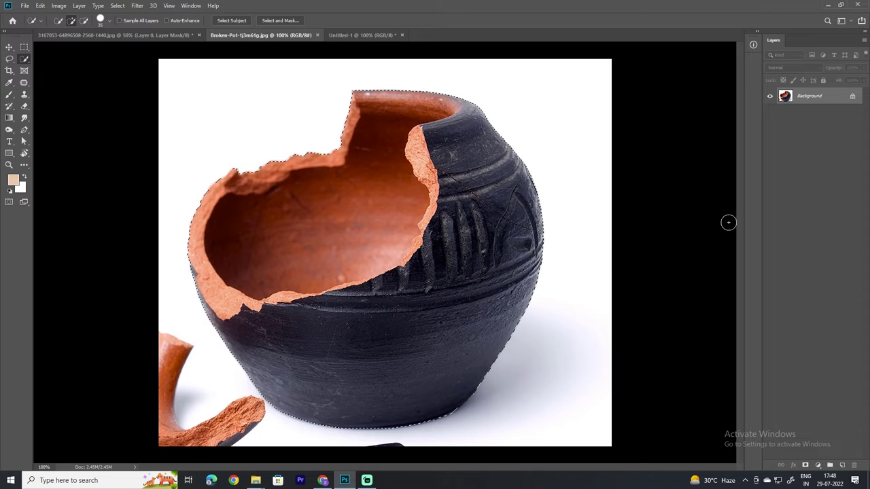
pyautogui.click(805, 466)
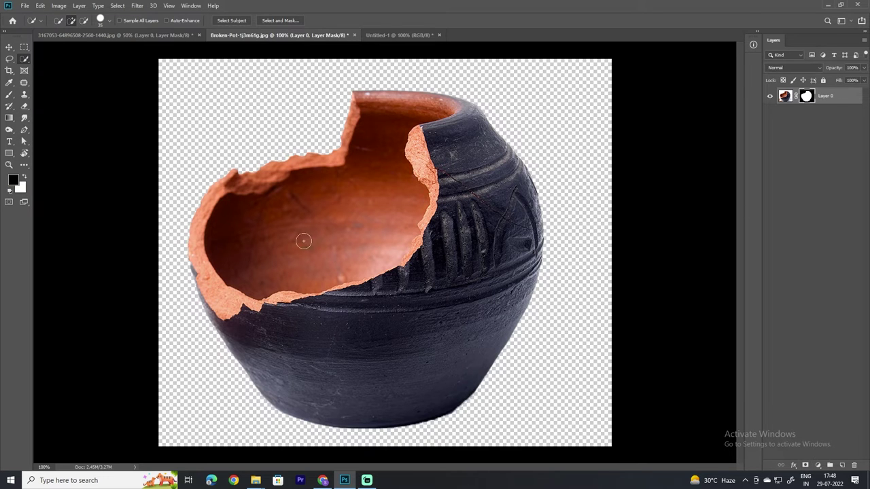
# Drag the masked pot into Untitled-1 as a new layer above the man.
pyautogui.click(8, 46)
pyautogui.moveTo(385, 253); pyautogui.dragTo(407, 70)
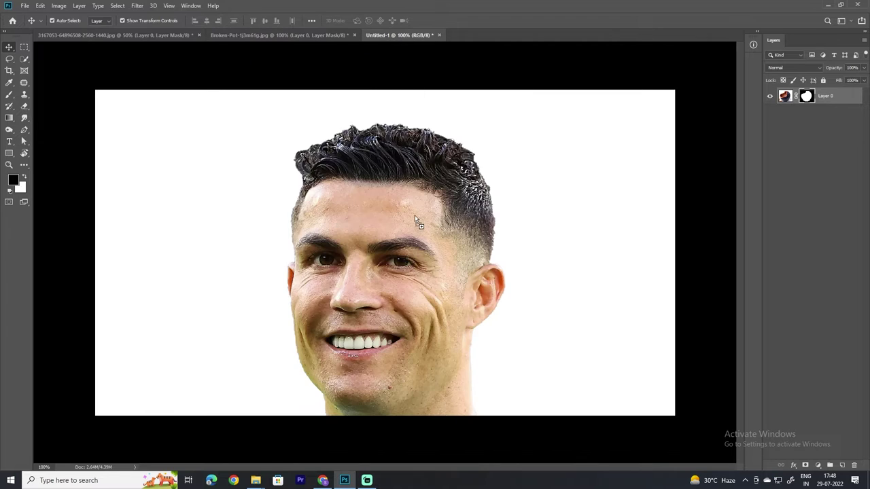
pyautogui.moveTo(416, 220); pyautogui.dragTo(403, 243)
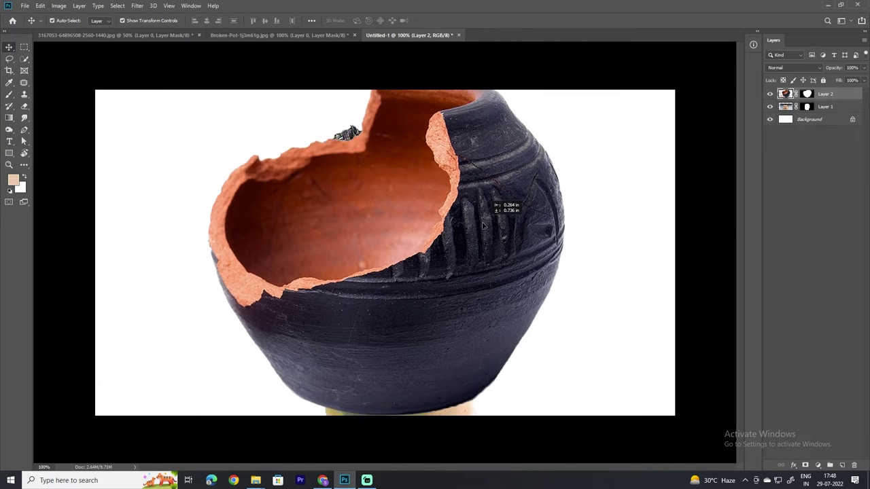
# Scale the pot to 56%, rotate it about 20°, raise it over the head, and lower its opacity.
pyautogui.hotkey('ctrl', 't')
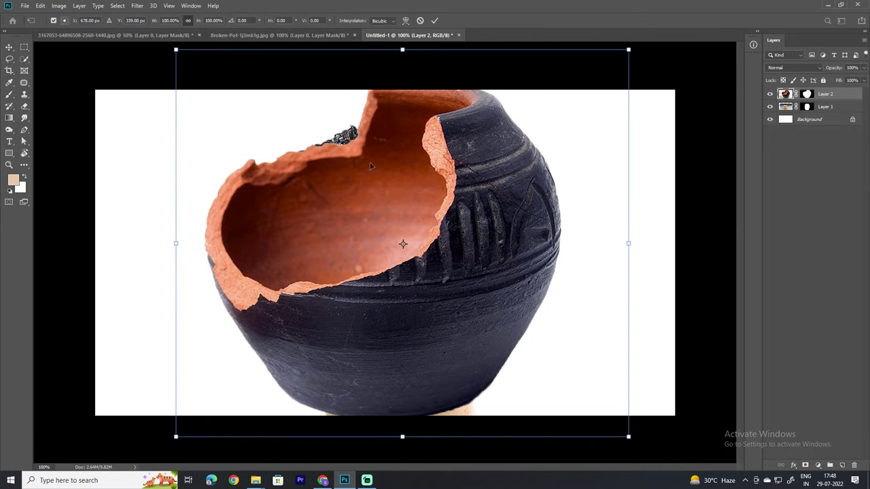
pyautogui.moveTo(153, 22); pyautogui.dragTo(129, 43)
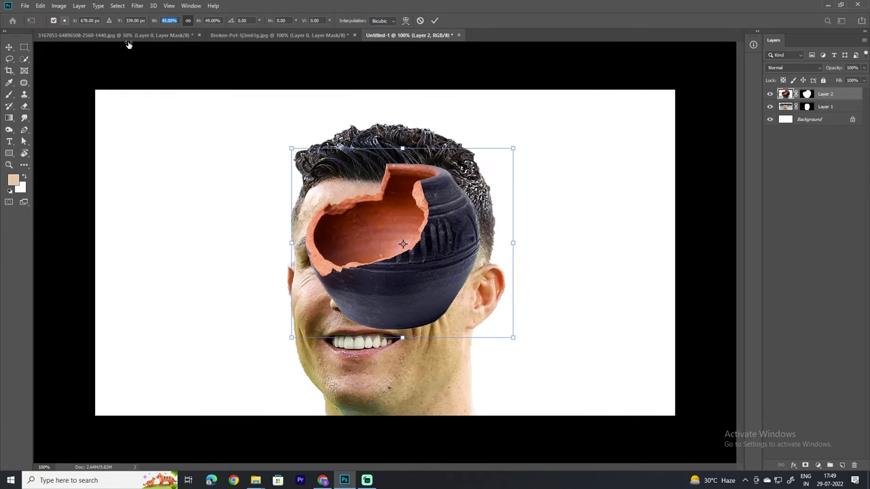
pyautogui.moveTo(548, 131); pyautogui.dragTo(587, 181)
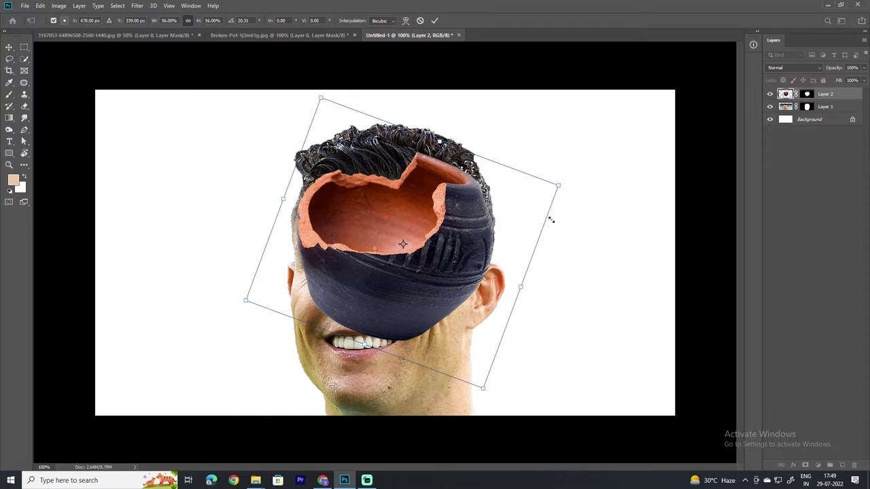
pyautogui.moveTo(414, 310); pyautogui.dragTo(408, 274)
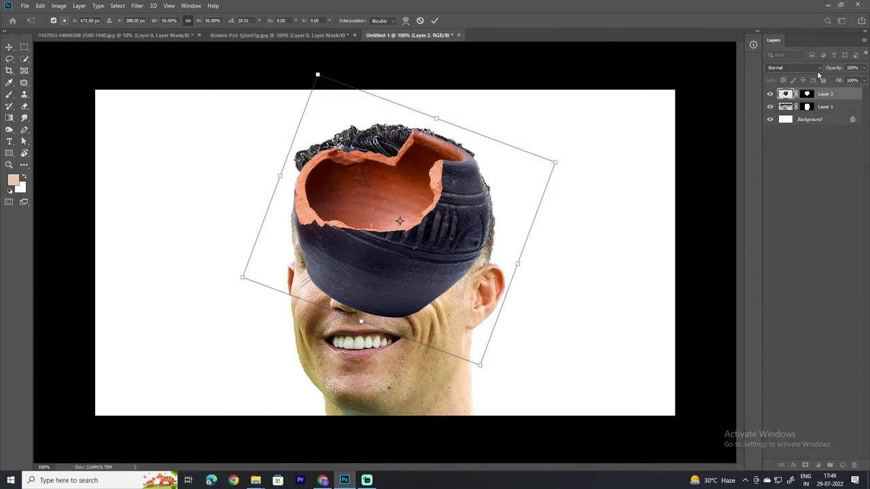
pyautogui.moveTo(834, 71); pyautogui.dragTo(827, 71)
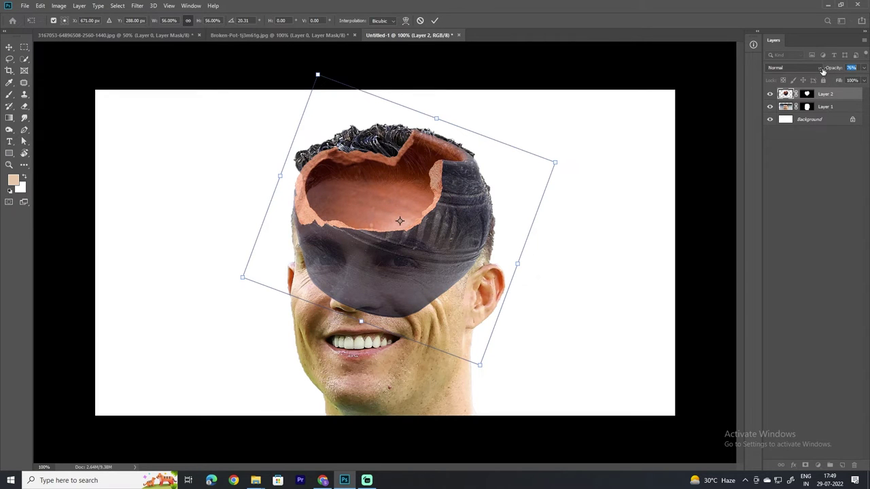
# Lower Layer 2 opacity to 64%, reduce the pot's tilt to about 5°, and reposition it.
pyautogui.moveTo(821, 71); pyautogui.dragTo(819, 70)
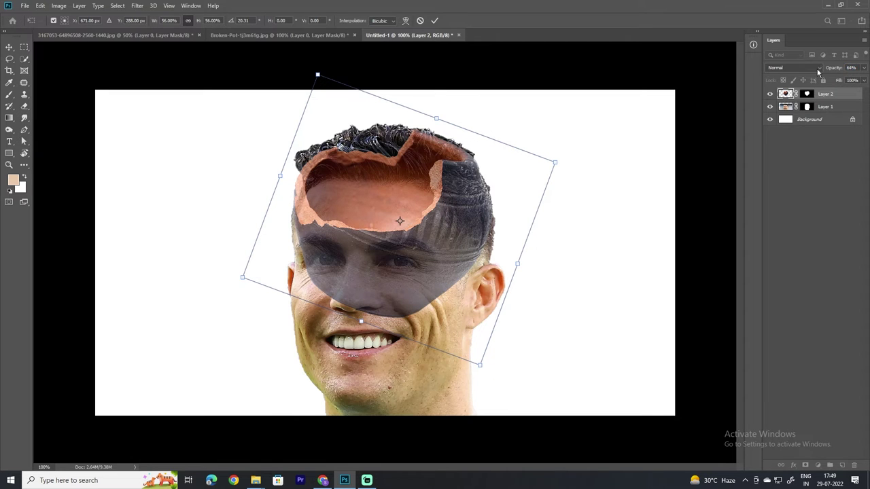
pyautogui.moveTo(564, 166)
pyautogui.mouseDown()
pyautogui.moveTo(557, 116)
pyautogui.moveTo(542, 101)
pyautogui.moveTo(549, 116)
pyautogui.moveTo(547, 106)
pyautogui.mouseUp()
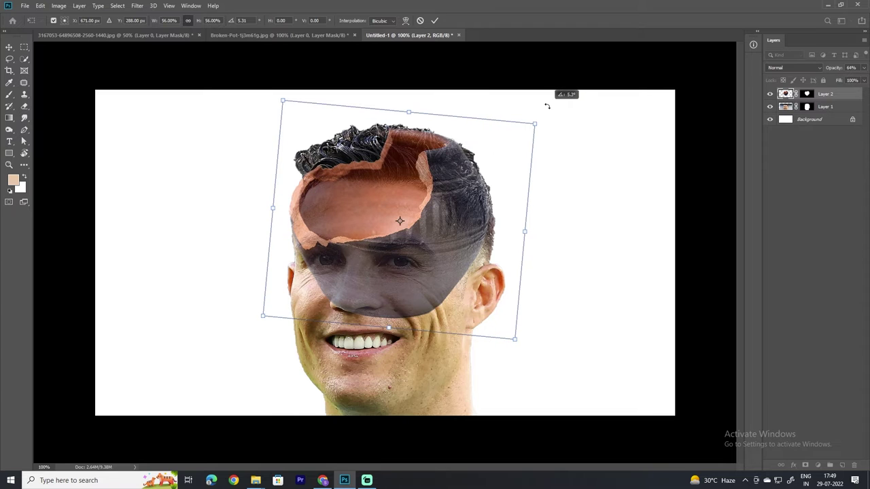
pyautogui.moveTo(459, 215); pyautogui.dragTo(459, 207)
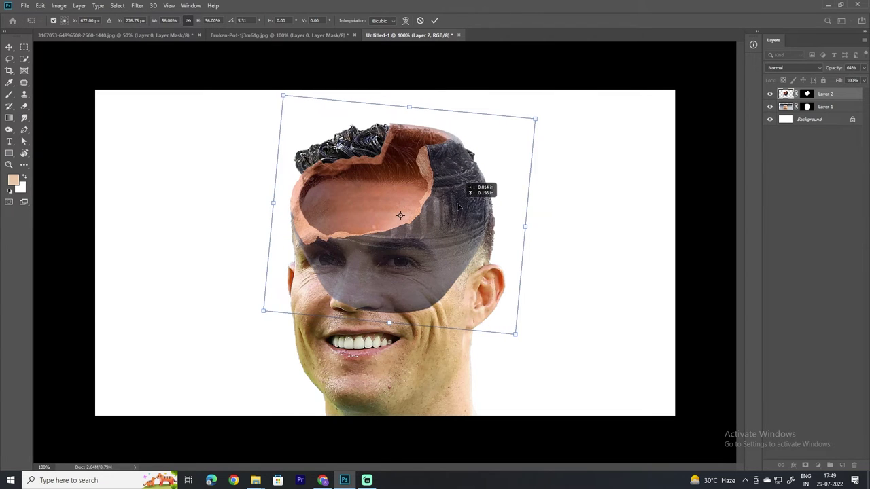
pyautogui.moveTo(410, 107); pyautogui.dragTo(410, 113)
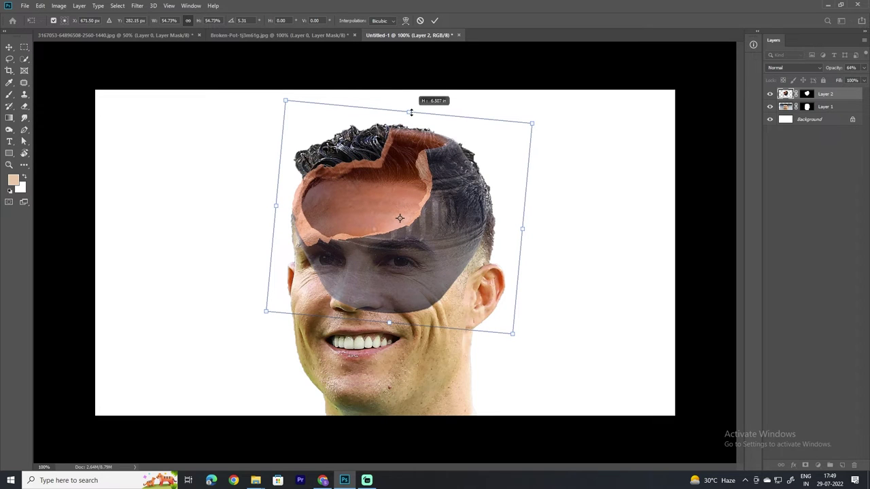
pyautogui.moveTo(523, 228); pyautogui.dragTo(528, 229)
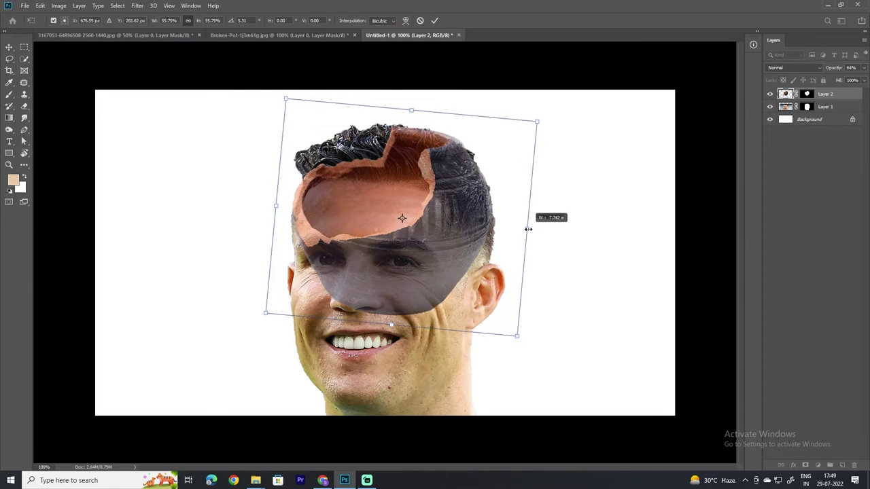
pyautogui.moveTo(434, 188); pyautogui.dragTo(437, 190)
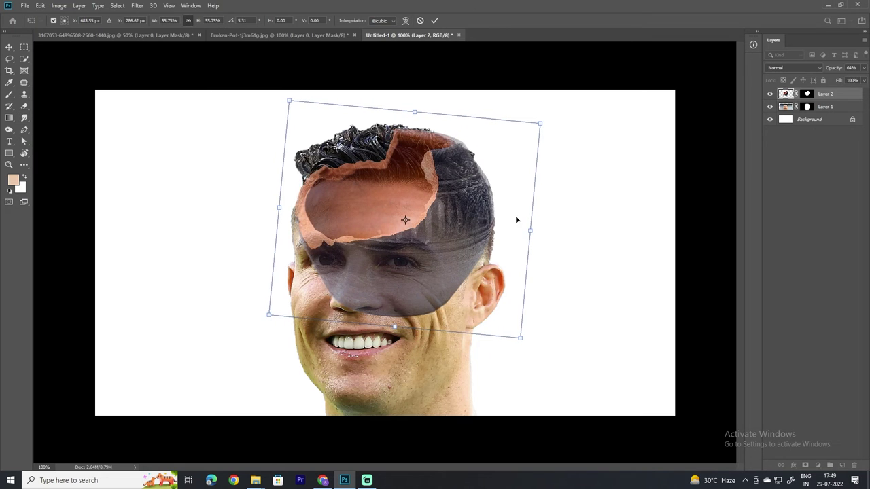
# Fine-tune the pot to about 55% scale, nudge it into place, and commit the transform.
pyautogui.moveTo(531, 231); pyautogui.dragTo(525, 231)
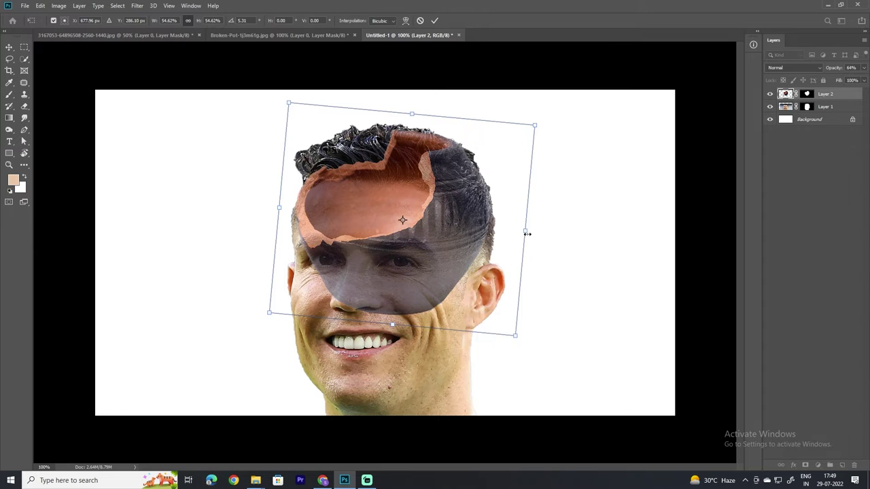
pyautogui.moveTo(526, 231); pyautogui.dragTo(528, 231)
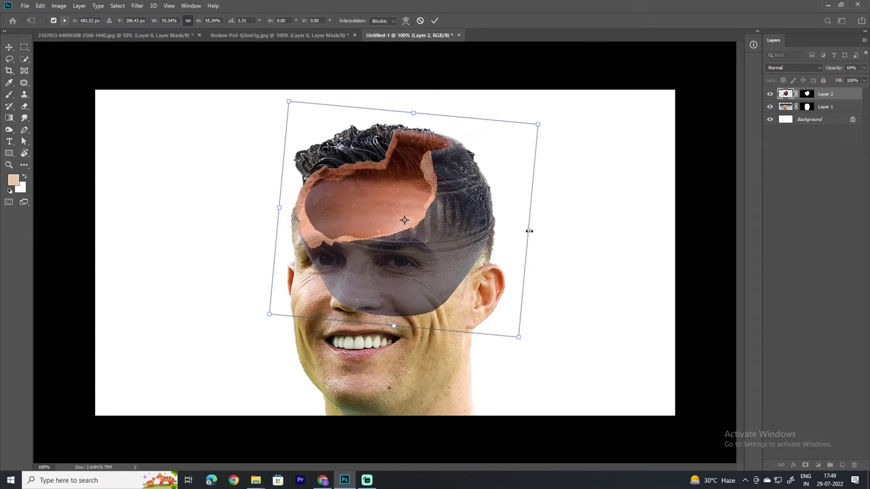
pyautogui.moveTo(456, 202); pyautogui.dragTo(456, 207)
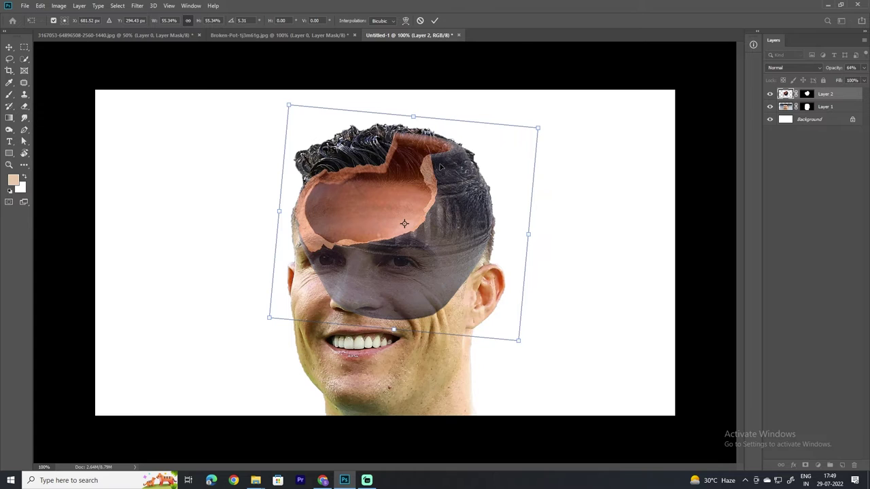
pyautogui.press('Up')
pyautogui.press('Up')
pyautogui.press('Up')
pyautogui.press('Up')
pyautogui.press('Left')
pyautogui.press('Left')
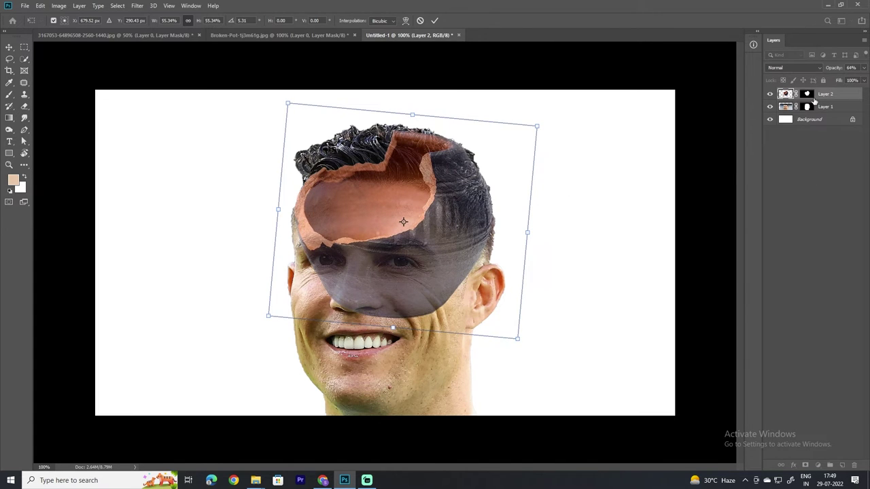
pyautogui.click(808, 95)
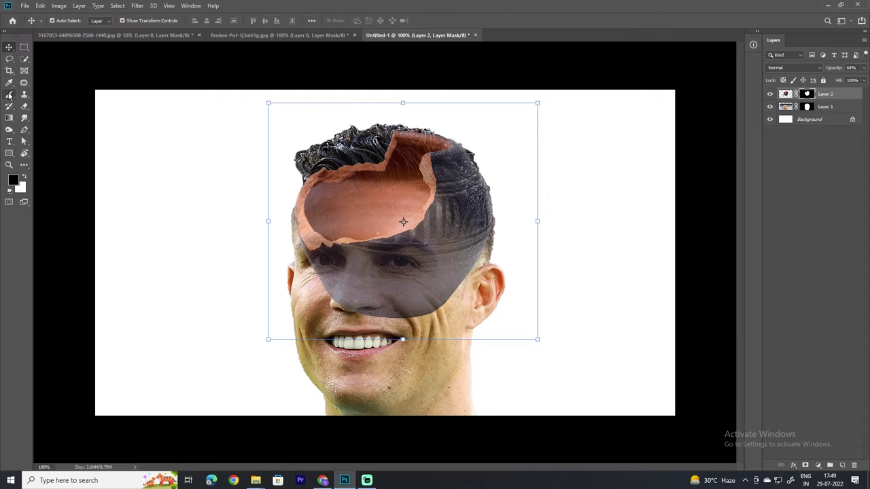
# Paint black on Layer 2's mask with a soft brush to hide the pot from the right-side hair.
pyautogui.click(10, 106)
pyautogui.click(66, 24)
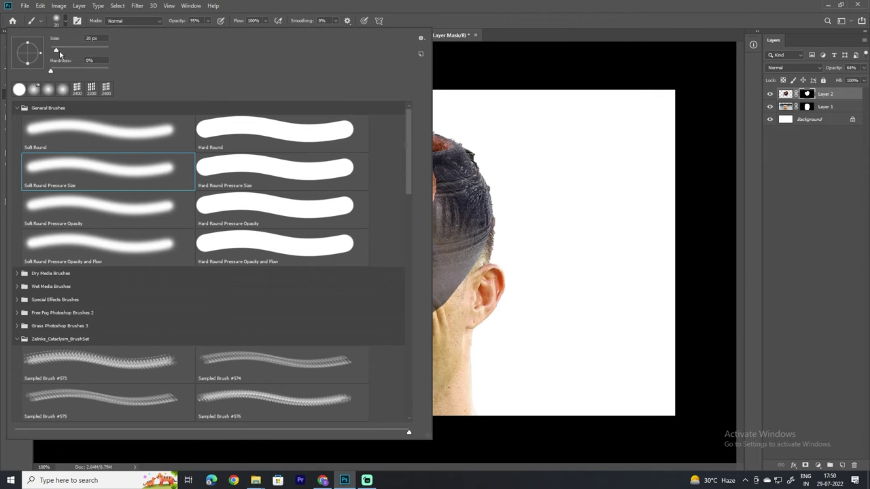
pyautogui.click(603, 78)
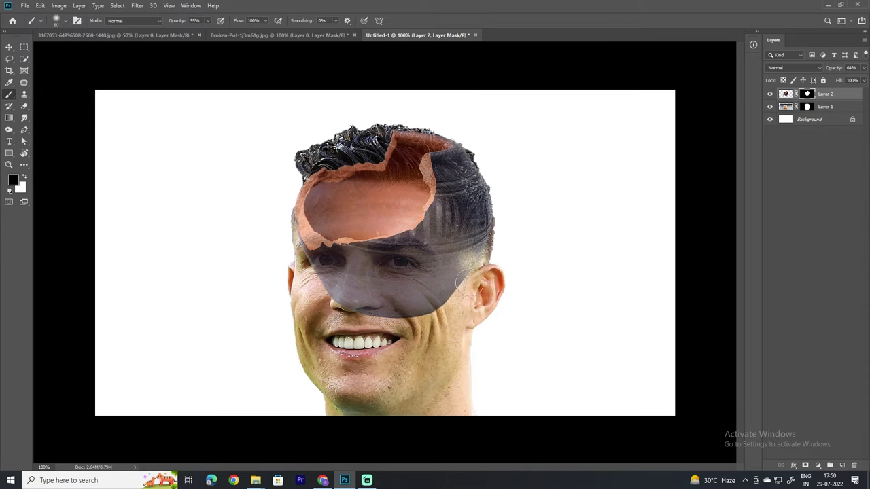
pyautogui.moveTo(460, 271)
pyautogui.mouseDown()
pyautogui.moveTo(469, 256)
pyautogui.moveTo(303, 263)
pyautogui.moveTo(462, 242)
pyautogui.moveTo(469, 166)
pyautogui.moveTo(427, 265)
pyautogui.mouseUp()
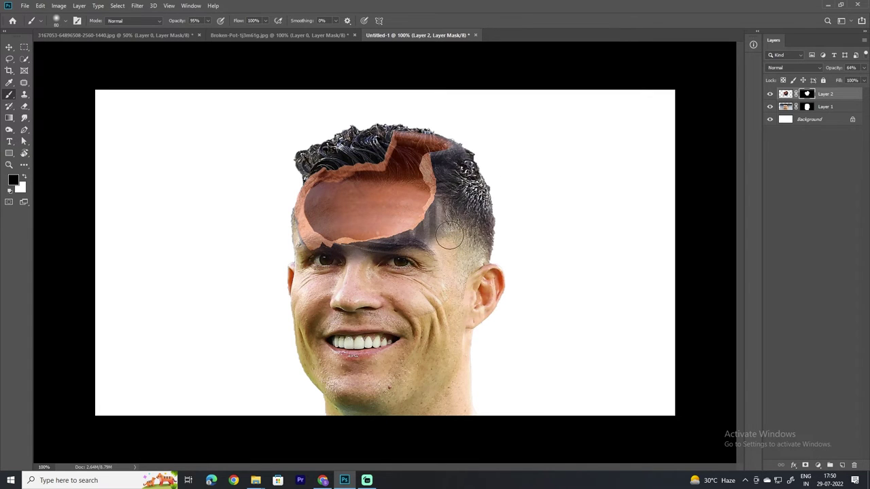
# Mask away the grey haze over the eyebrows with a smaller soft brush.
pyautogui.scroll(2, 417, 262)
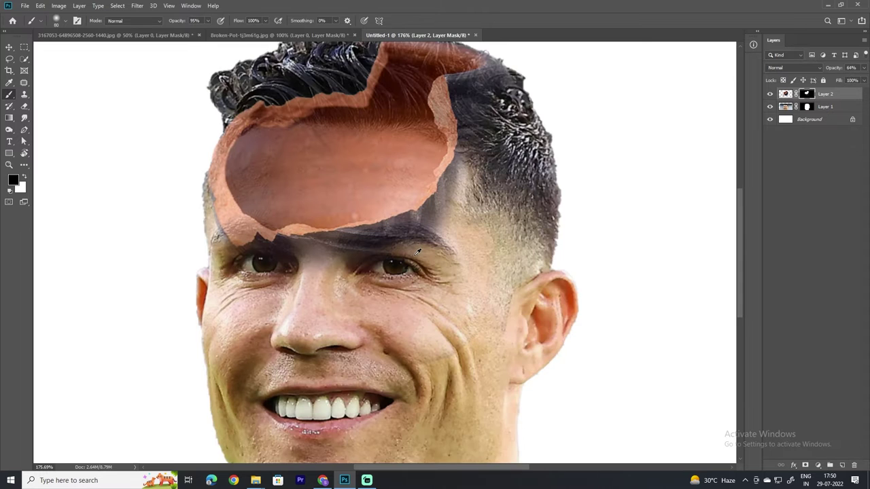
pyautogui.scroll(2, 417, 261)
pyautogui.moveTo(340, 269)
pyautogui.mouseDown()
pyautogui.moveTo(349, 253)
pyautogui.moveTo(404, 238)
pyautogui.moveTo(368, 253)
pyautogui.moveTo(166, 279)
pyautogui.moveTo(116, 249)
pyautogui.moveTo(110, 204)
pyautogui.moveTo(120, 252)
pyautogui.moveTo(177, 296)
pyautogui.moveTo(210, 254)
pyautogui.moveTo(281, 257)
pyautogui.moveTo(364, 231)
pyautogui.mouseUp()
pyautogui.press('[')
pyautogui.press('[')
pyautogui.press('[')
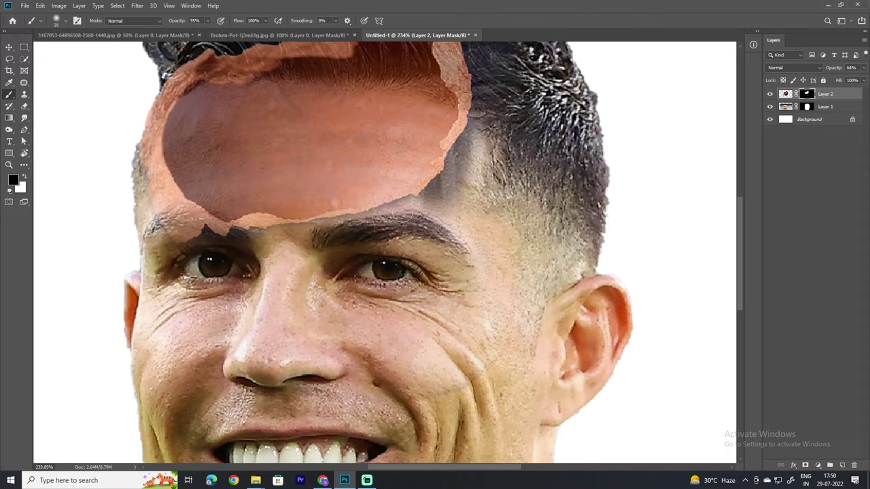
pyautogui.moveTo(323, 231)
pyautogui.mouseDown()
pyautogui.moveTo(316, 235)
pyautogui.moveTo(427, 202)
pyautogui.moveTo(452, 180)
pyautogui.moveTo(441, 208)
pyautogui.moveTo(467, 178)
pyautogui.mouseUp()
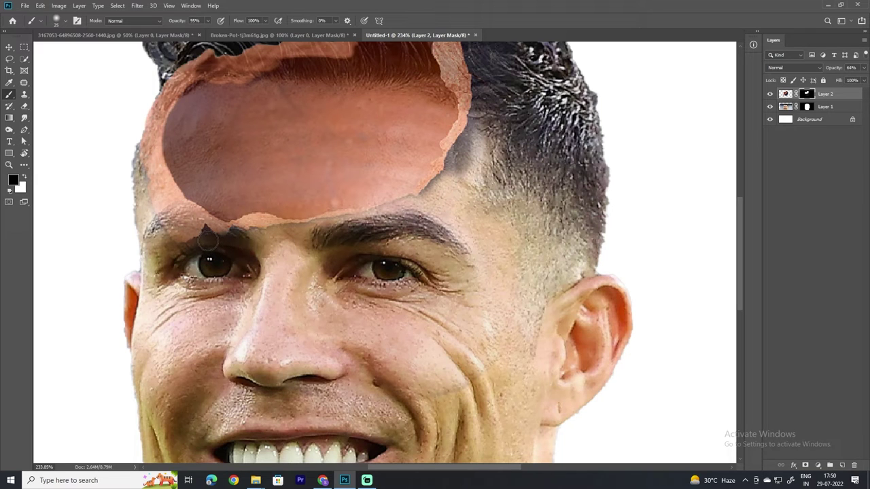
# Pan to the right hairline and mask away its dark shadow.
pyautogui.moveTo(360, 264)
pyautogui.mouseDown()
pyautogui.moveTo(249, 340)
pyautogui.moveTo(202, 352)
pyautogui.mouseUp()
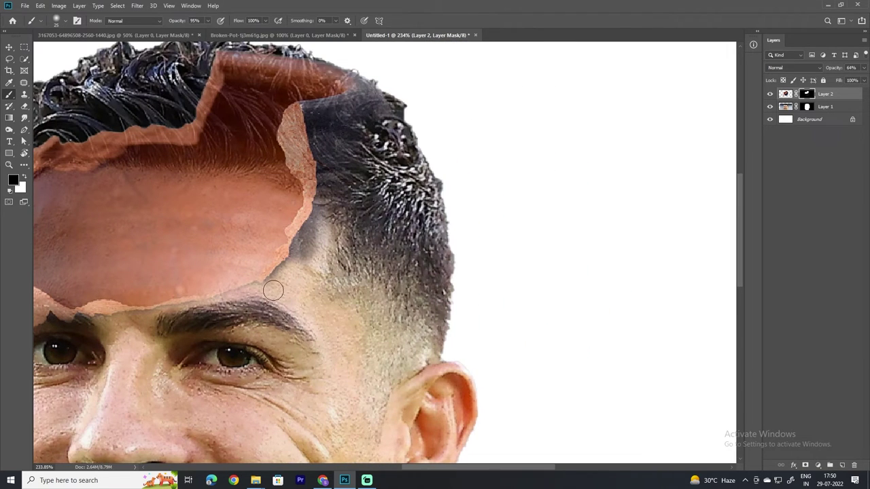
pyautogui.moveTo(291, 270); pyautogui.dragTo(338, 196)
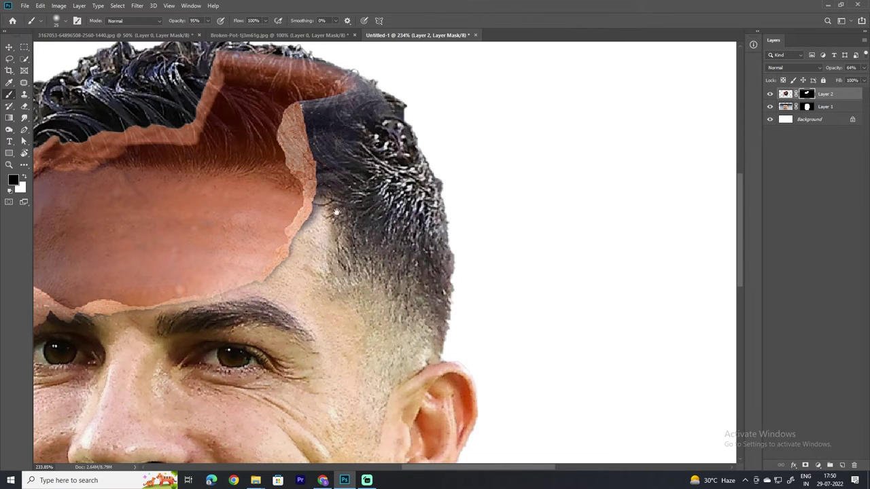
pyautogui.moveTo(353, 123)
pyautogui.mouseDown()
pyautogui.moveTo(386, 215)
pyautogui.moveTo(405, 190)
pyautogui.moveTo(402, 180)
pyautogui.moveTo(350, 208)
pyautogui.moveTo(375, 255)
pyautogui.moveTo(345, 200)
pyautogui.mouseUp()
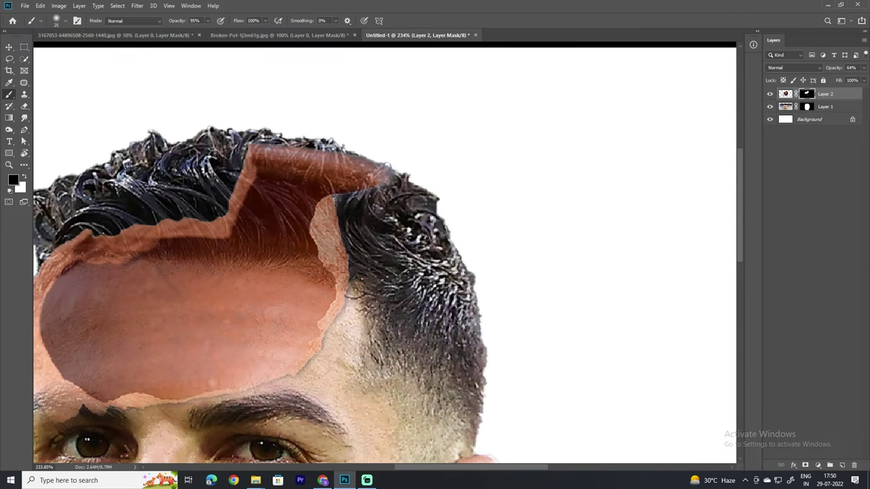
pyautogui.moveTo(338, 367); pyautogui.dragTo(411, 278)
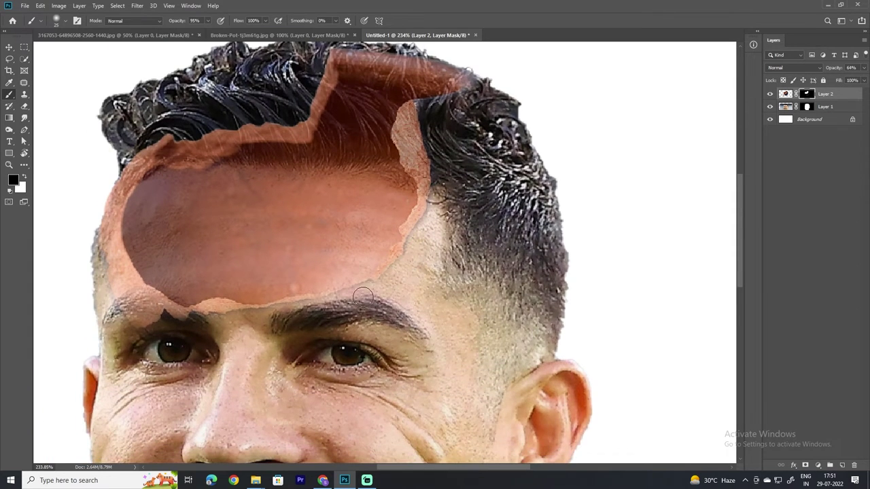
pyautogui.moveTo(312, 318)
pyautogui.mouseDown()
pyautogui.moveTo(427, 252)
pyautogui.moveTo(400, 229)
pyautogui.mouseUp()
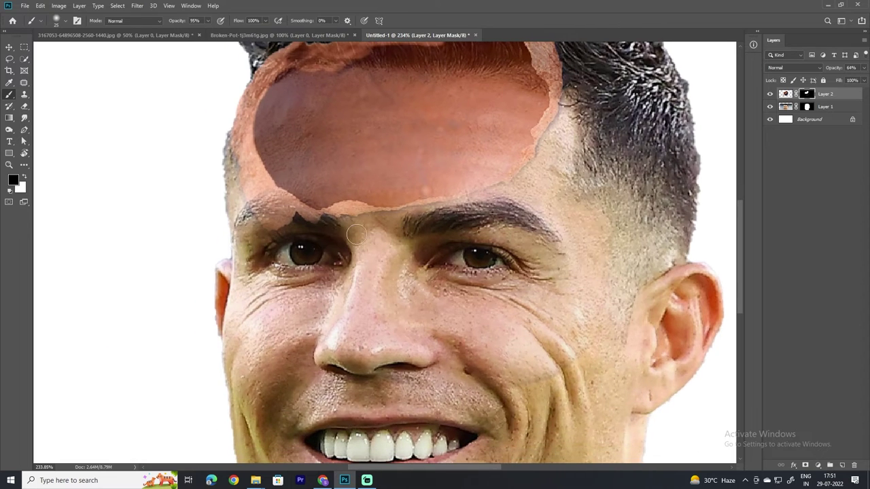
# Reveal more of the left eyebrow on the mask and set Layer 2 opacity to 100%.
pyautogui.click(326, 229)
pyautogui.moveTo(275, 61); pyautogui.dragTo(331, 222)
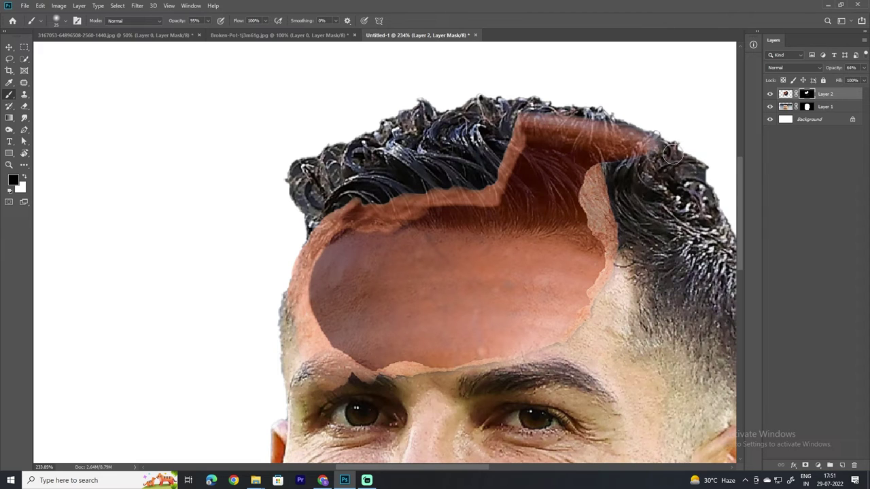
pyautogui.press(']')
pyautogui.press('Return')
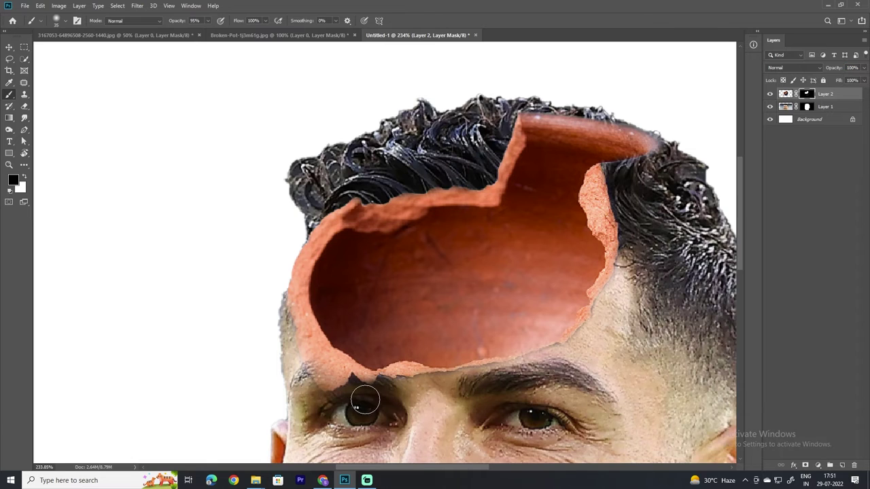
# Try painting sampled skin colour and white along the forehead edge, then undo the white glow.
pyautogui.click(787, 95)
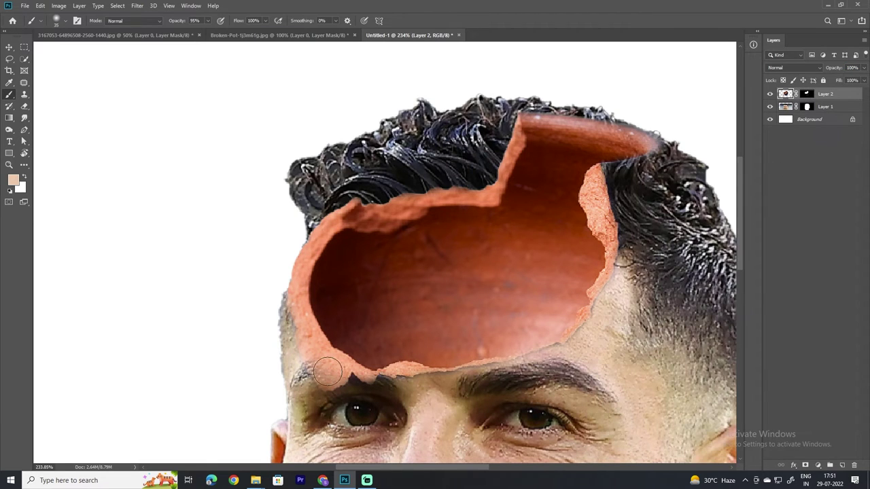
pyautogui.moveTo(320, 363); pyautogui.dragTo(318, 353)
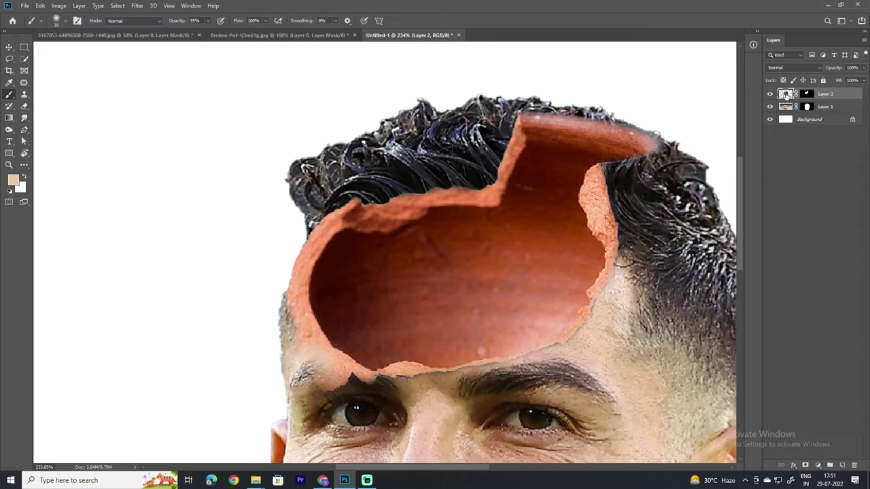
pyautogui.click(10, 192)
pyautogui.click(24, 179)
pyautogui.moveTo(310, 355)
pyautogui.mouseDown()
pyautogui.moveTo(327, 365)
pyautogui.moveTo(321, 356)
pyautogui.mouseUp()
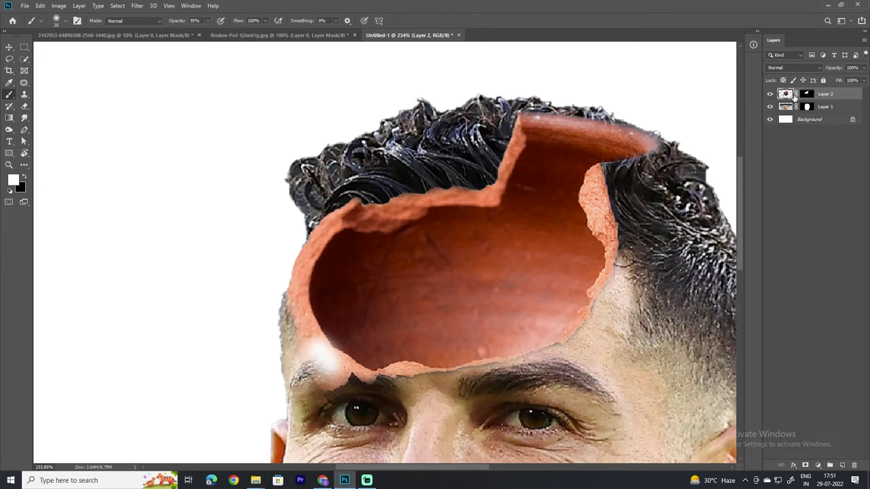
pyautogui.click(24, 179)
pyautogui.hotkey('ctrl', 'z')
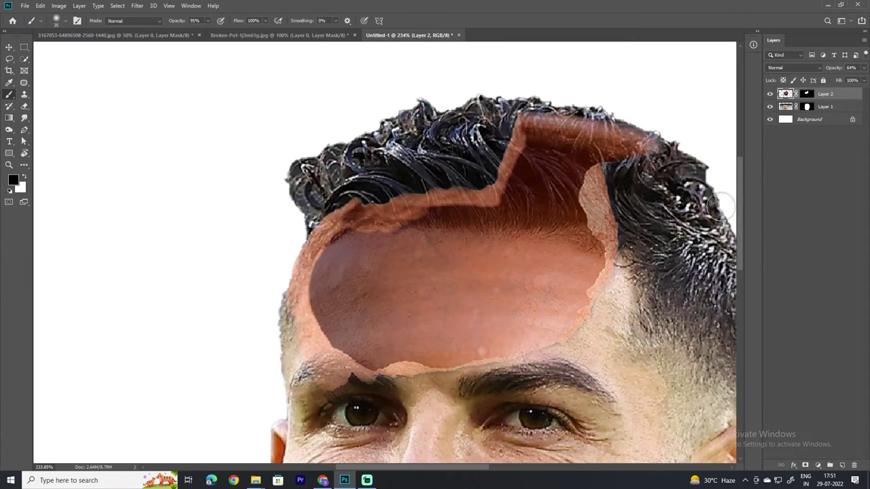
# Raise the pot layer to 100% opacity and paint white on its mask to restore the lower-left and upper-left rim.
pyautogui.moveTo(834, 70); pyautogui.dragTo(866, 68)
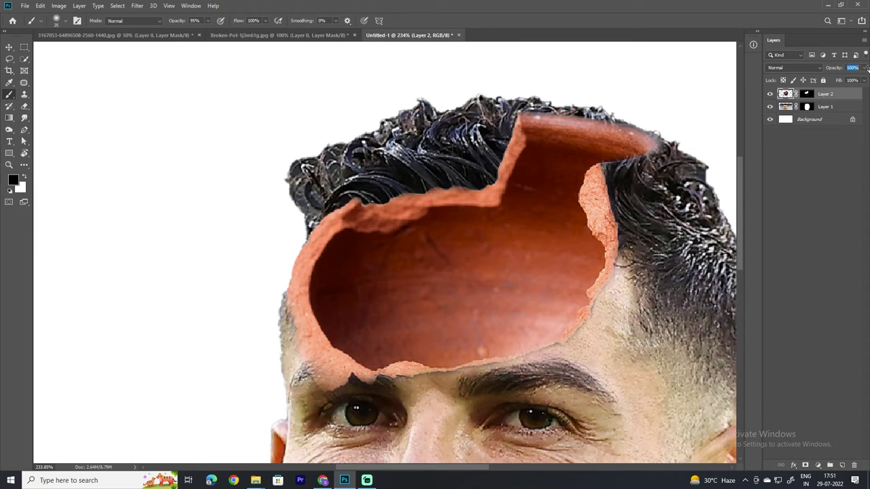
pyautogui.click(807, 94)
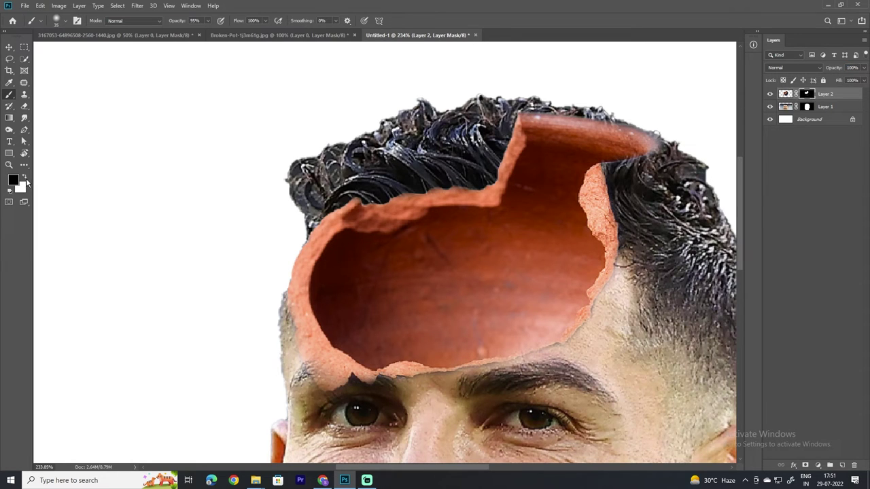
pyautogui.click(26, 178)
pyautogui.moveTo(314, 343)
pyautogui.mouseDown()
pyautogui.moveTo(307, 306)
pyautogui.moveTo(355, 362)
pyautogui.mouseUp()
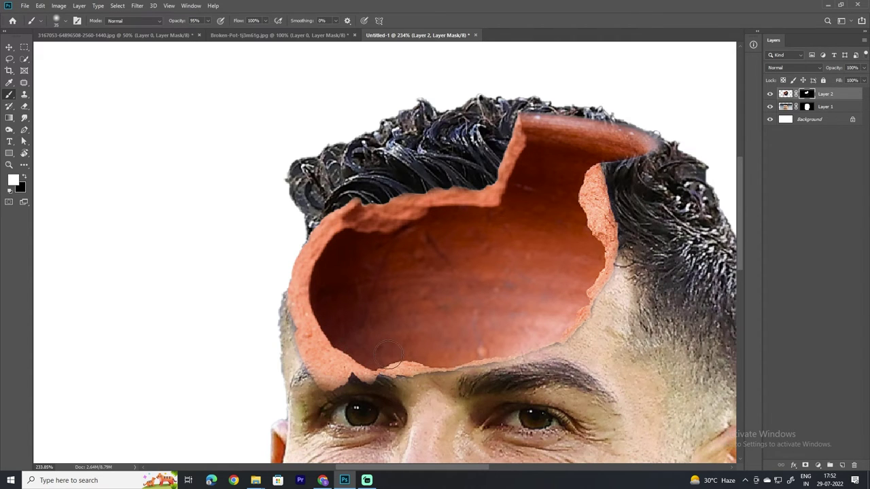
pyautogui.moveTo(451, 219)
pyautogui.mouseDown()
pyautogui.moveTo(387, 222)
pyautogui.moveTo(514, 200)
pyautogui.moveTo(588, 146)
pyautogui.moveTo(655, 144)
pyautogui.mouseUp()
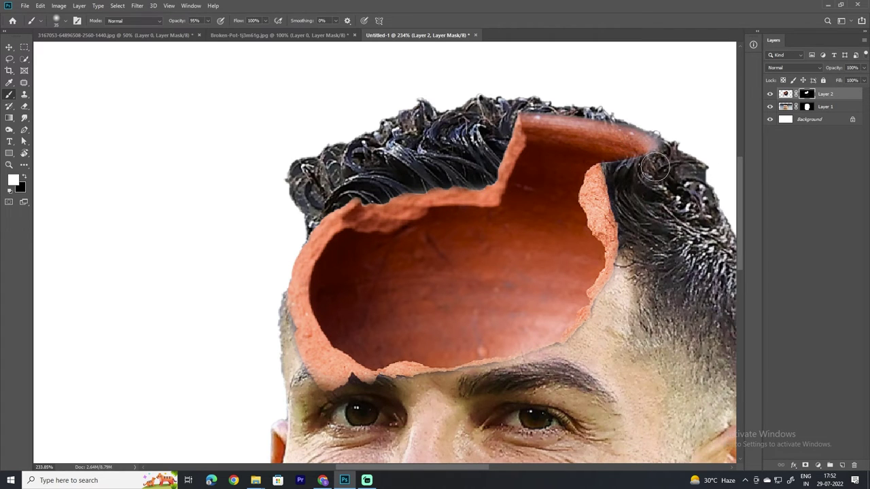
# Paint black on the pot's mask so curly hair overlaps its upper-right rim.
pyautogui.press('x')
pyautogui.moveTo(673, 155); pyautogui.dragTo(646, 160)
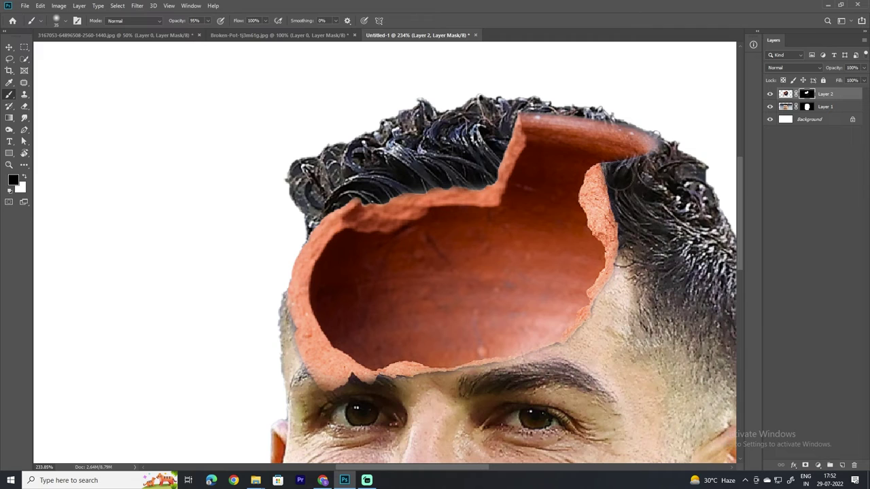
pyautogui.moveTo(666, 148); pyautogui.dragTo(592, 130)
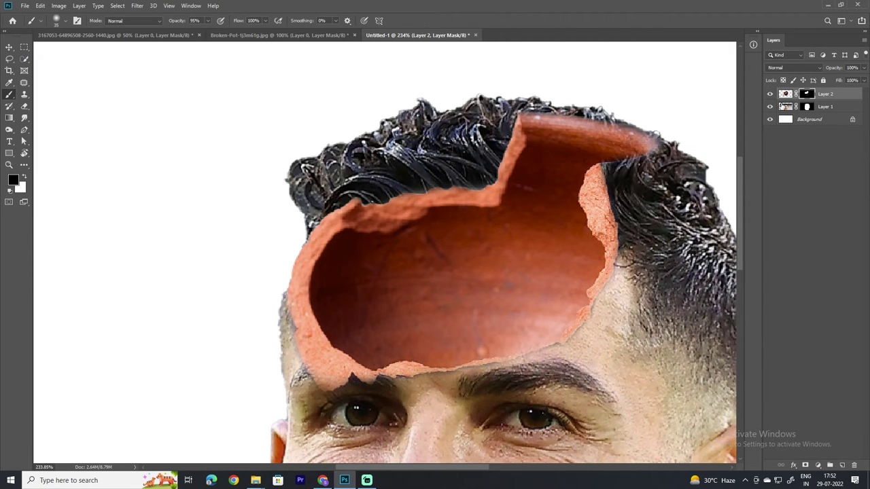
pyautogui.click(785, 106)
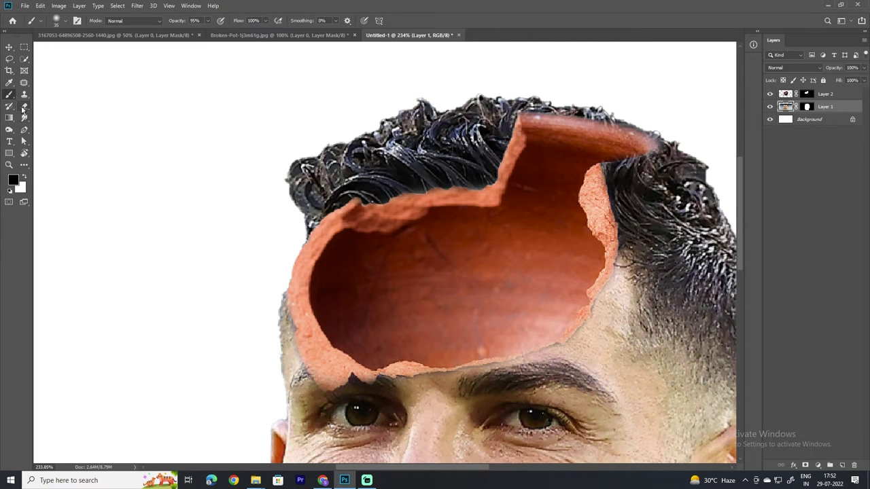
# Erase the stray hair above the pot's left side on Layer 1, then zoom out to the whole image.
pyautogui.click(24, 106)
pyautogui.moveTo(265, 121)
pyautogui.mouseDown()
pyautogui.moveTo(295, 106)
pyautogui.moveTo(272, 127)
pyautogui.moveTo(292, 159)
pyautogui.moveTo(326, 140)
pyautogui.moveTo(355, 145)
pyautogui.moveTo(388, 121)
pyautogui.moveTo(435, 129)
pyautogui.moveTo(539, 101)
pyautogui.moveTo(524, 97)
pyautogui.moveTo(516, 111)
pyautogui.moveTo(447, 93)
pyautogui.moveTo(326, 136)
pyautogui.moveTo(504, 105)
pyautogui.moveTo(536, 54)
pyautogui.moveTo(590, 58)
pyautogui.mouseUp()
pyautogui.hotkey('ctrl', 'z')
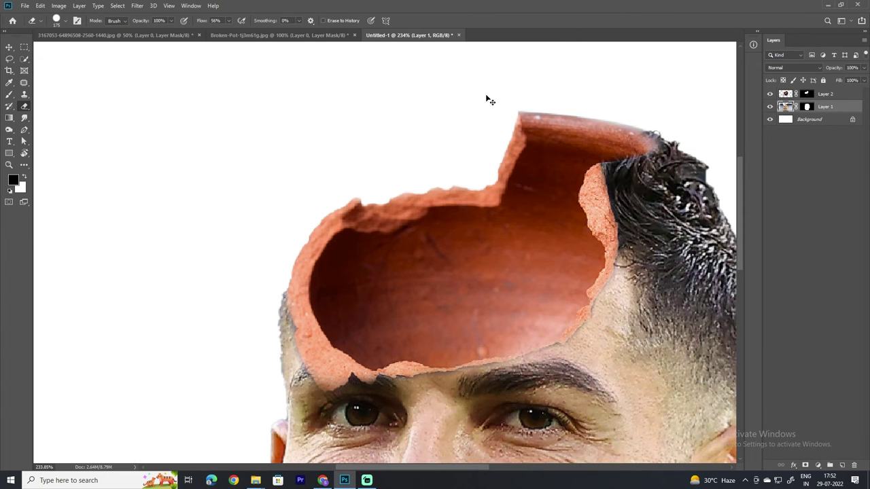
pyautogui.hotkey('ctrl', '-')
pyautogui.hotkey('ctrl', '-')
pyautogui.hotkey('ctrl', '-')
pyautogui.hotkey('ctrl', '-')
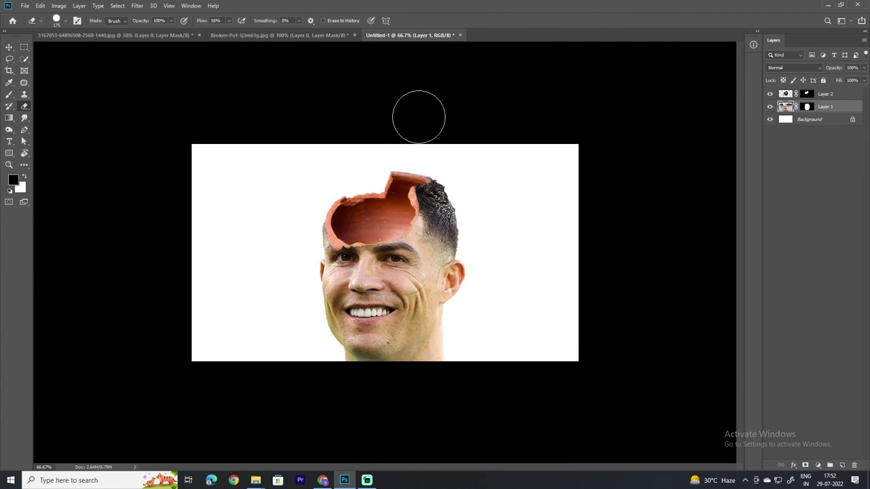
# Burn (Shadows, 45% exposure) the inside of the pot and the hair beside its rim.
pyautogui.click(9, 129)
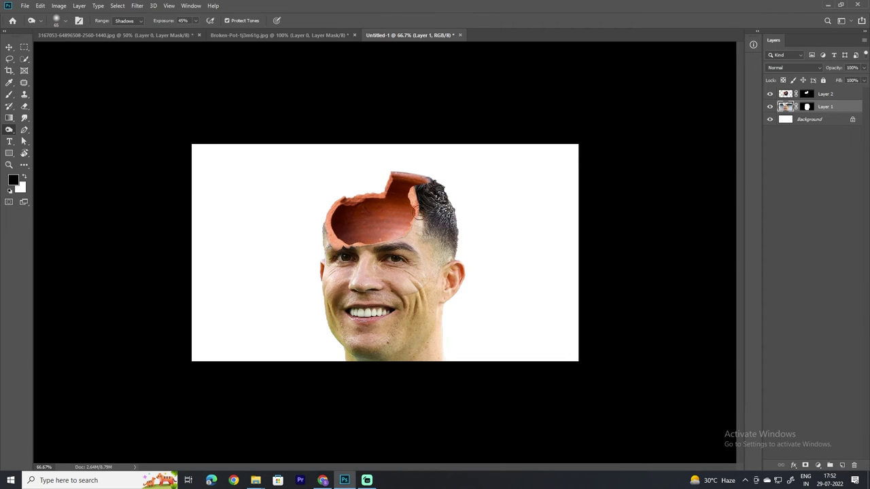
pyautogui.moveTo(414, 225); pyautogui.dragTo(364, 237)
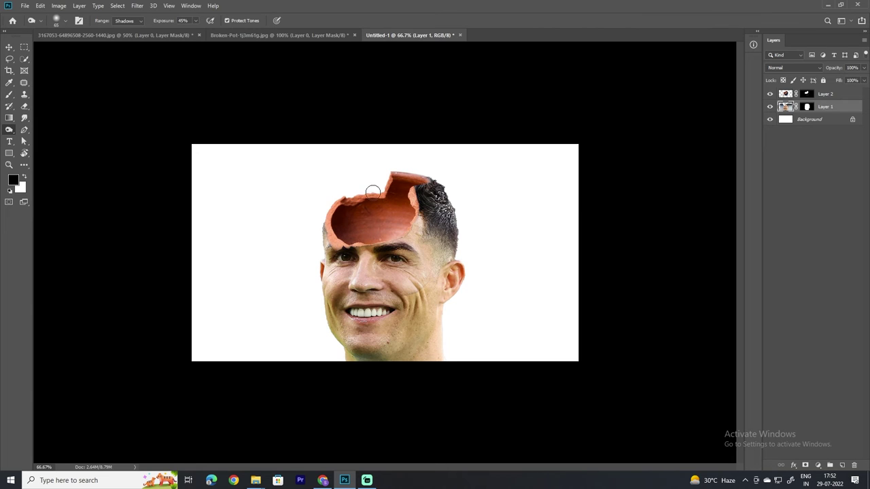
pyautogui.moveTo(409, 171); pyautogui.dragTo(428, 184)
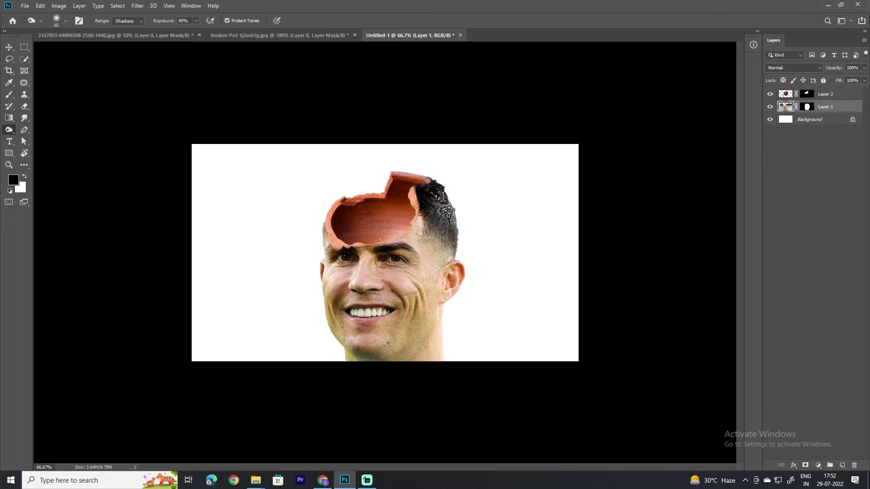
pyautogui.scroll(2, 379, 224)
pyautogui.scroll(2, 387, 204)
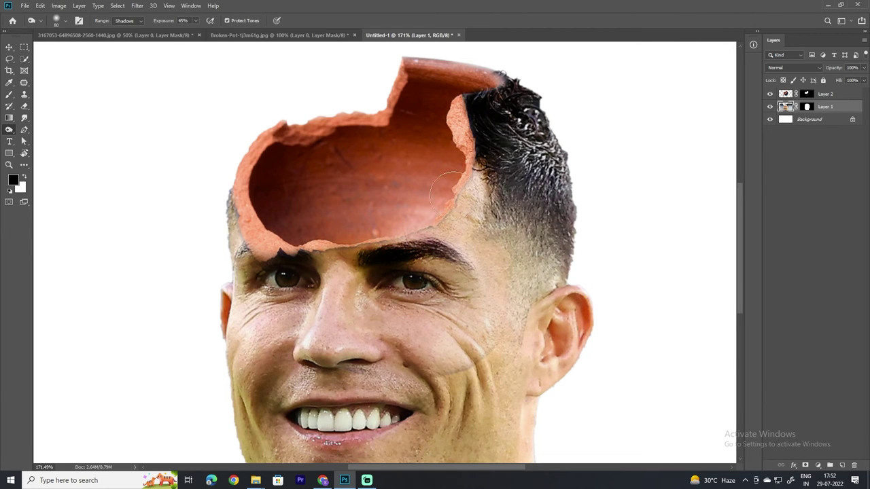
pyautogui.moveTo(479, 98)
pyautogui.mouseDown()
pyautogui.moveTo(485, 110)
pyautogui.moveTo(509, 111)
pyautogui.moveTo(472, 81)
pyautogui.moveTo(485, 68)
pyautogui.moveTo(496, 95)
pyautogui.mouseUp()
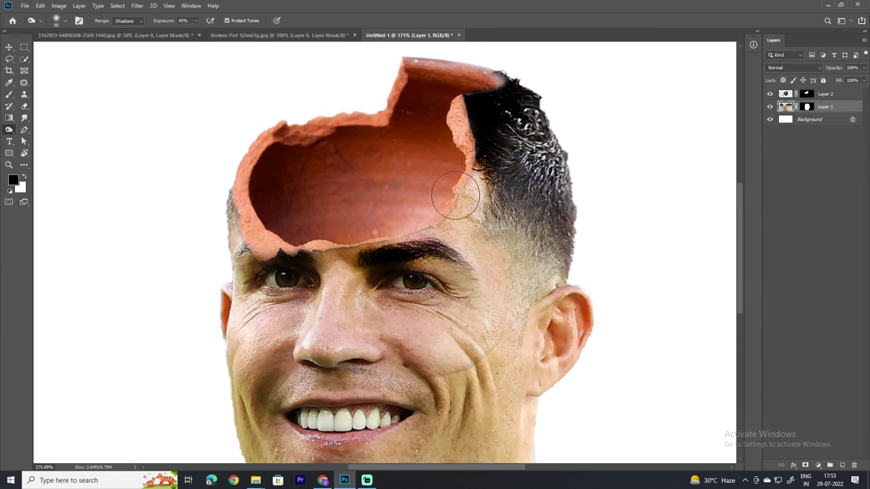
# Burn the forehead skin under the pot rim and along the brows, undoing the stray nose stroke.
pyautogui.moveTo(260, 234)
pyautogui.mouseDown()
pyautogui.moveTo(319, 268)
pyautogui.moveTo(429, 245)
pyautogui.moveTo(299, 279)
pyautogui.moveTo(345, 302)
pyautogui.moveTo(340, 340)
pyautogui.mouseUp()
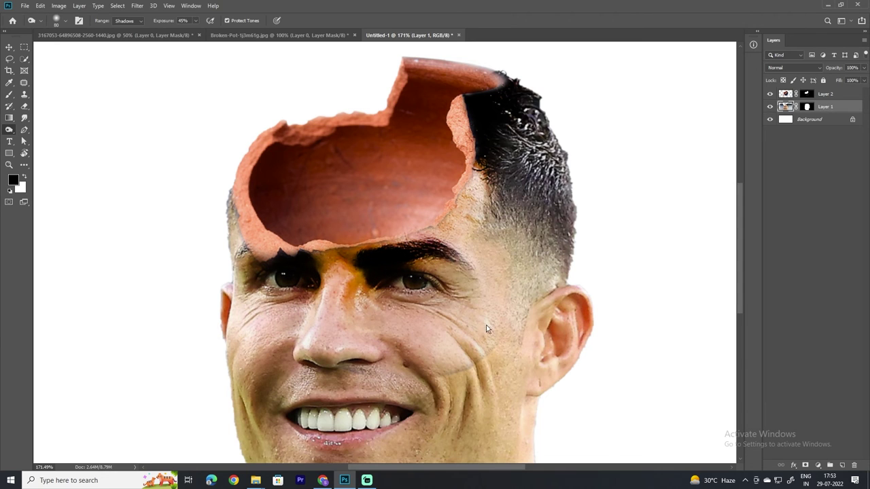
pyautogui.hotkey('ctrl', 'z')
pyautogui.hotkey('ctrl', 'z')
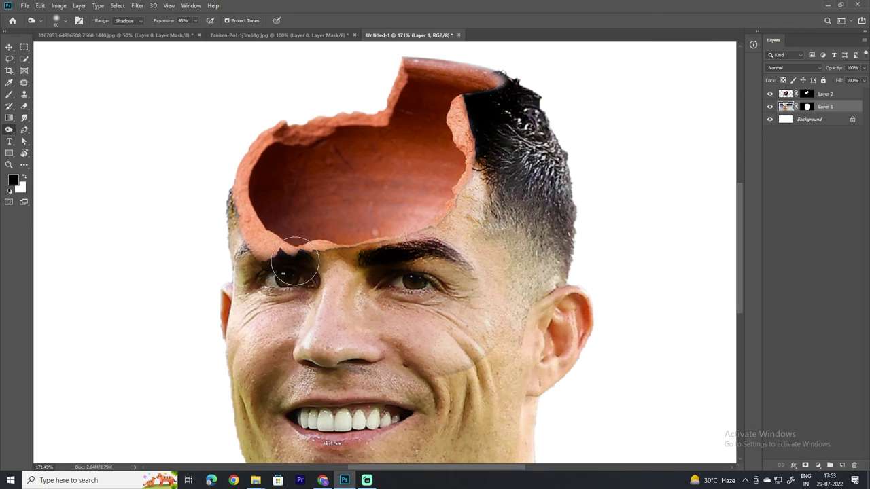
pyautogui.moveTo(345, 235)
pyautogui.mouseDown()
pyautogui.moveTo(460, 199)
pyautogui.moveTo(476, 169)
pyautogui.moveTo(421, 224)
pyautogui.moveTo(501, 78)
pyautogui.mouseUp()
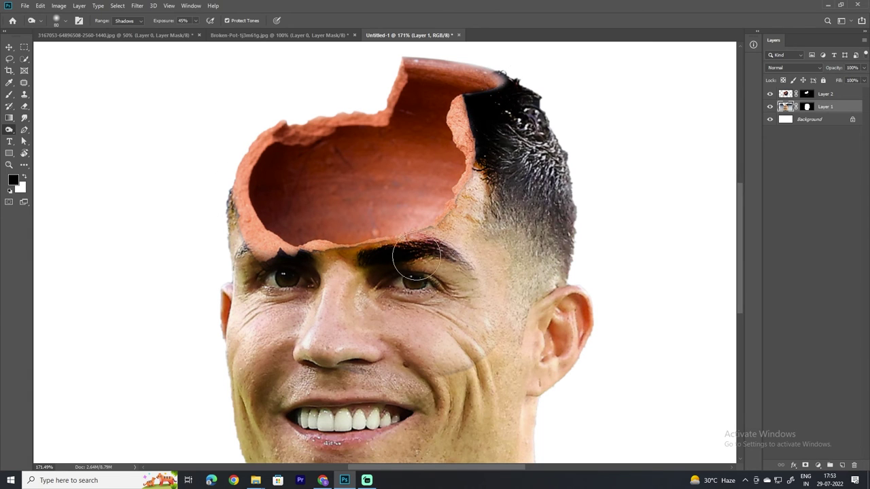
pyautogui.scroll(-3, 420, 267)
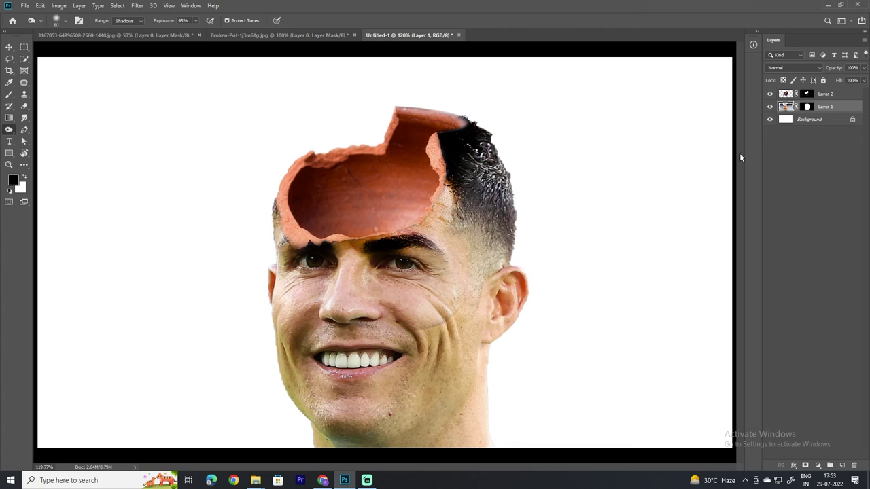
# Add a Gradient Fill layer above Background using the black-to-white preset.
pyautogui.click(815, 119)
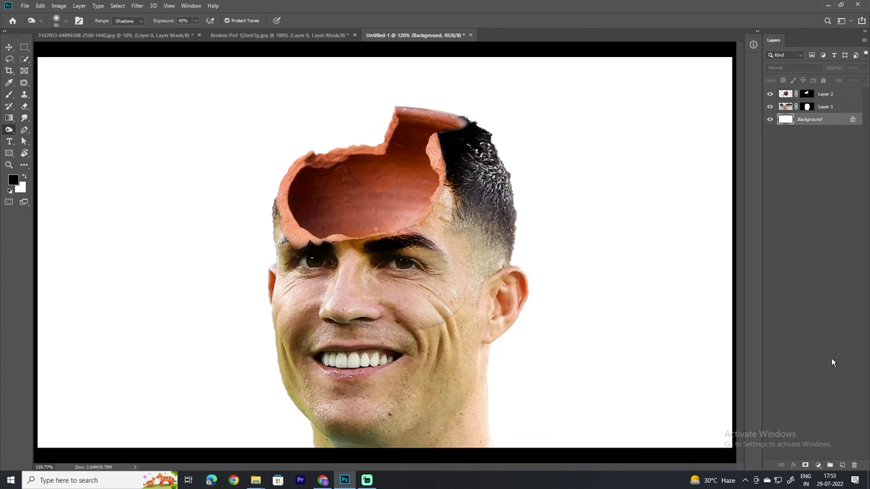
pyautogui.click(817, 465)
pyautogui.click(819, 317)
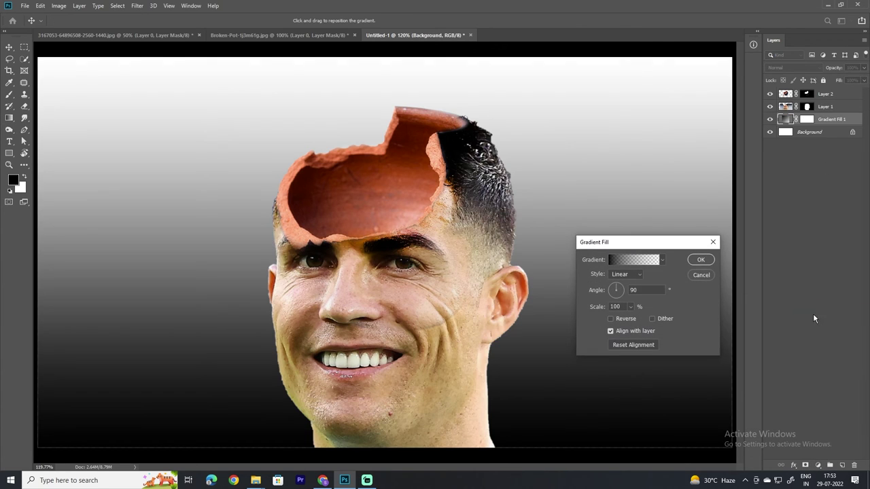
pyautogui.click(623, 260)
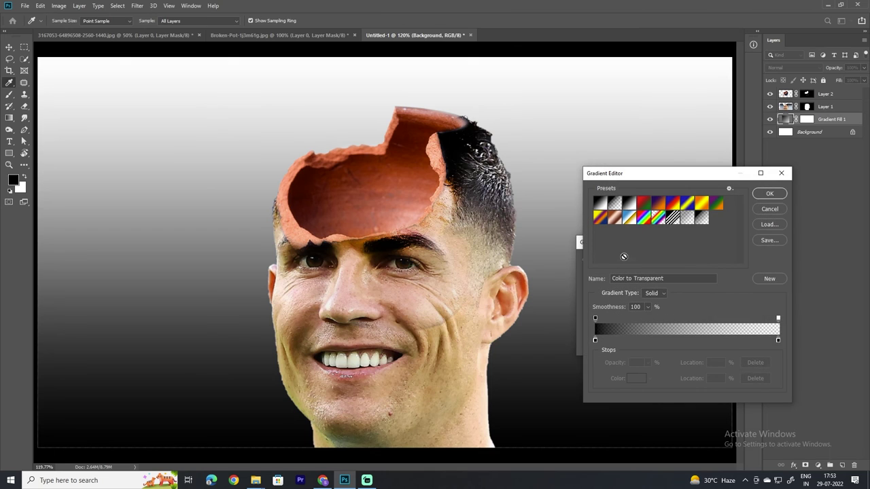
pyautogui.click(631, 203)
# Change the gradient's black stop to a dark grey.
pyautogui.click(596, 340)
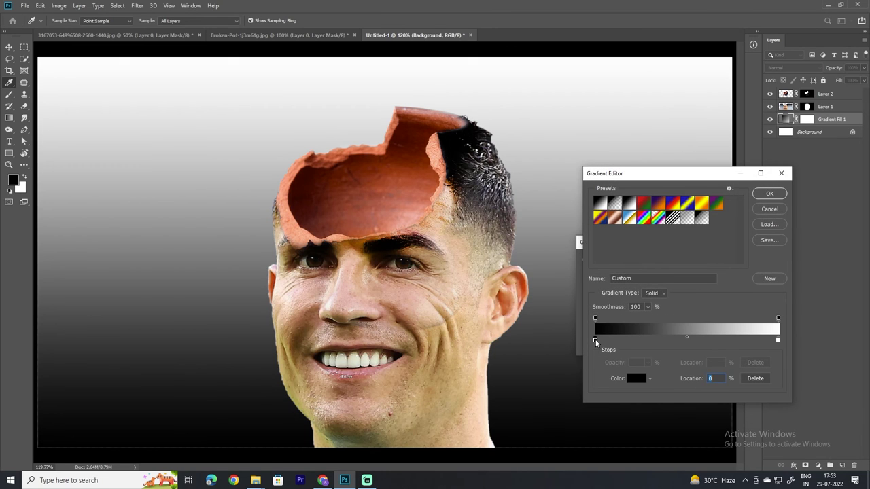
pyautogui.click(637, 379)
pyautogui.click(513, 186)
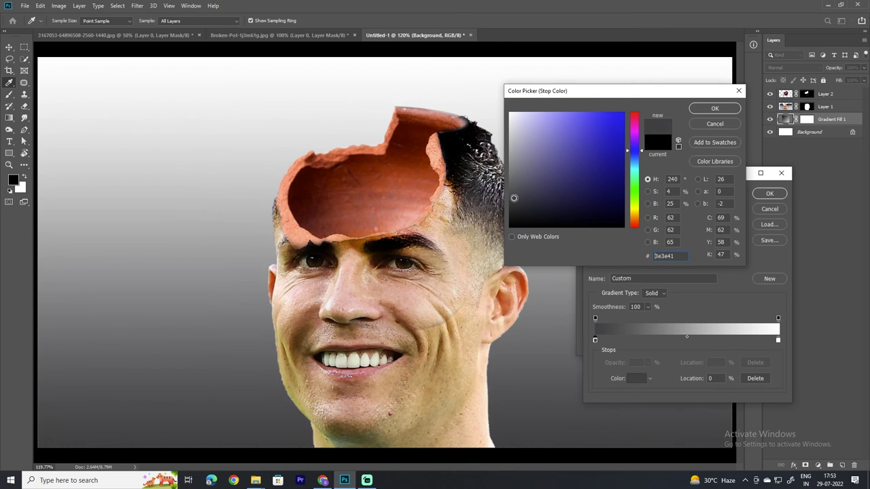
pyautogui.click(722, 108)
pyautogui.click(769, 193)
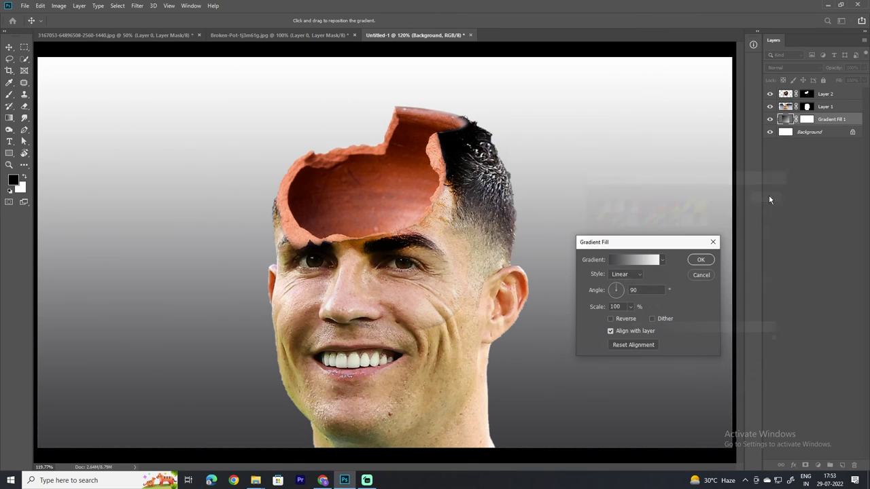
# Set the gradient style to Radial with Reverse checked and commit the fill.
pyautogui.click(630, 274)
pyautogui.click(628, 290)
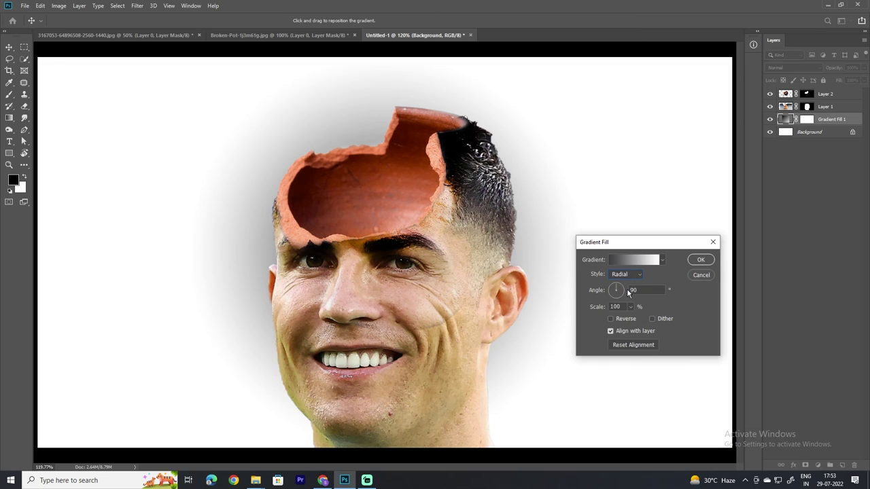
pyautogui.click(611, 319)
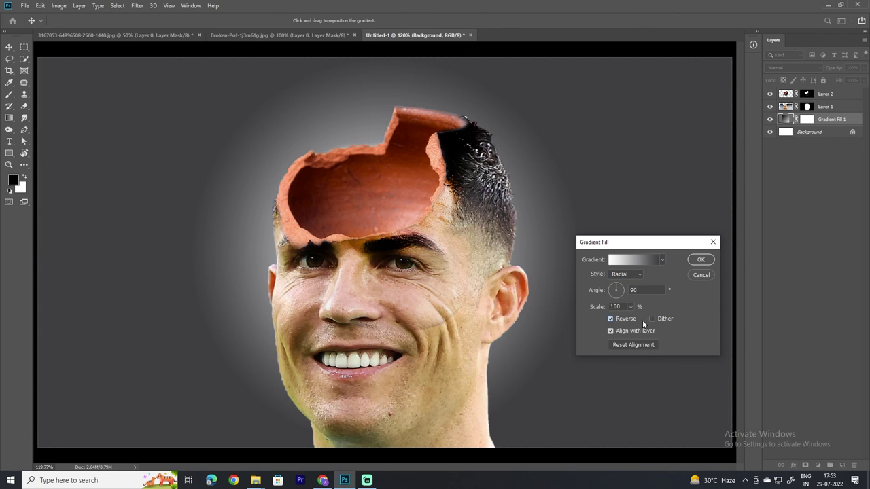
pyautogui.click(639, 278)
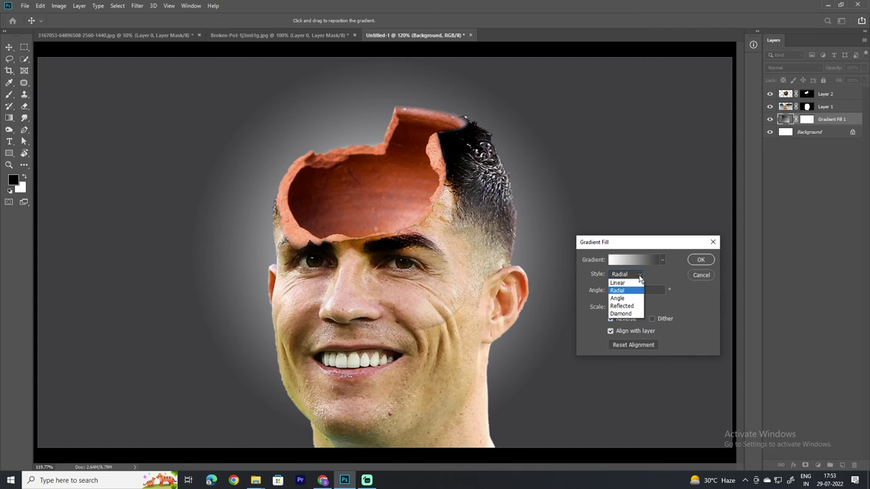
pyautogui.click(639, 277)
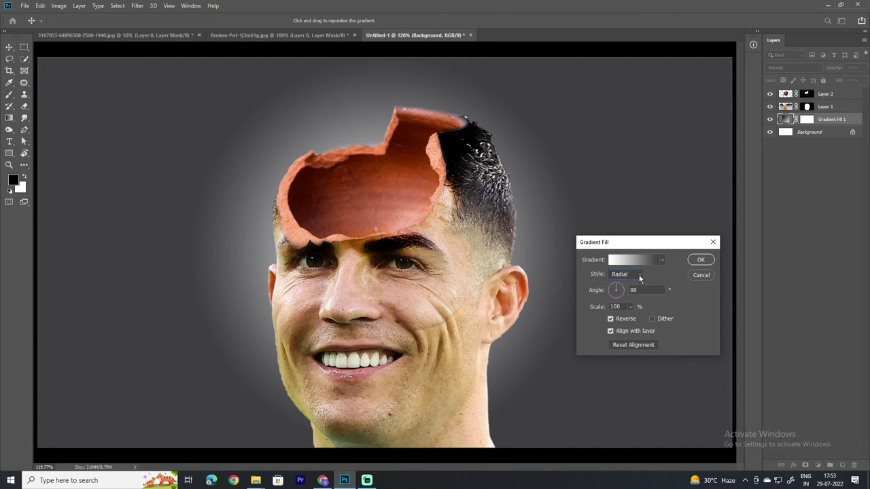
pyautogui.click(701, 261)
# Lighten Gradient Fill 1's dark stop to grey #636369 and view the image at actual size.
pyautogui.doubleClick(785, 120)
pyautogui.click(637, 262)
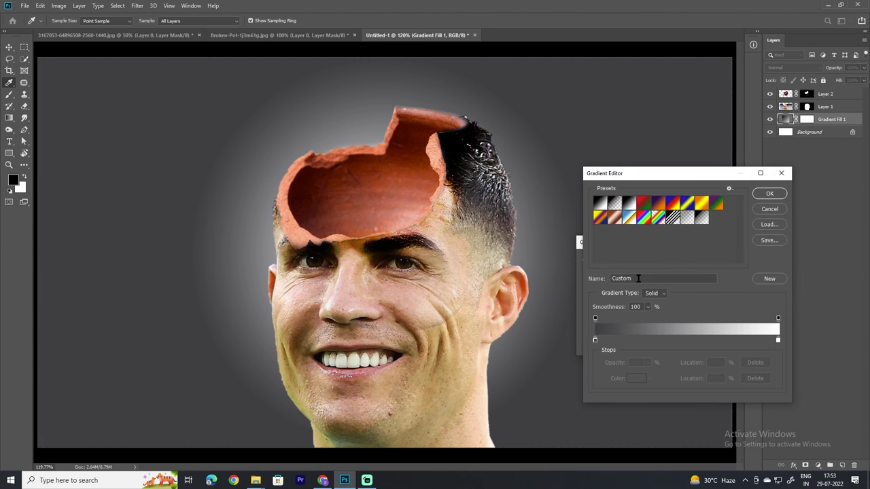
pyautogui.click(596, 341)
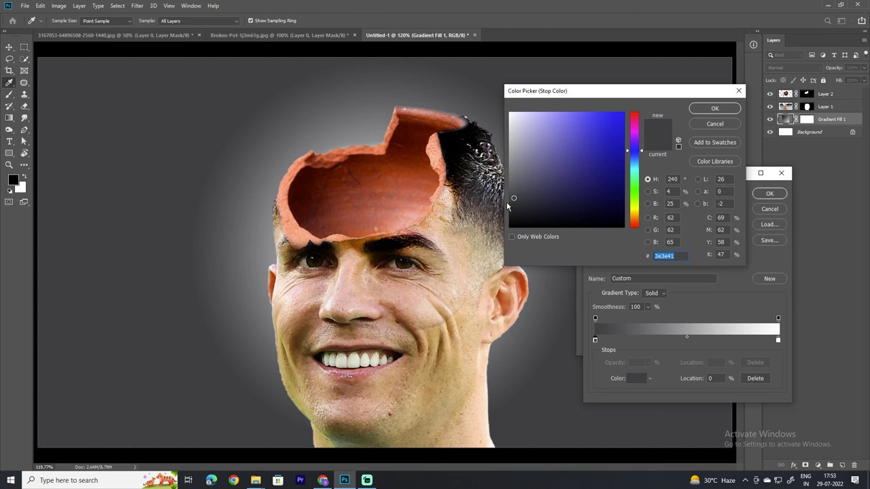
pyautogui.moveTo(513, 190); pyautogui.dragTo(515, 179)
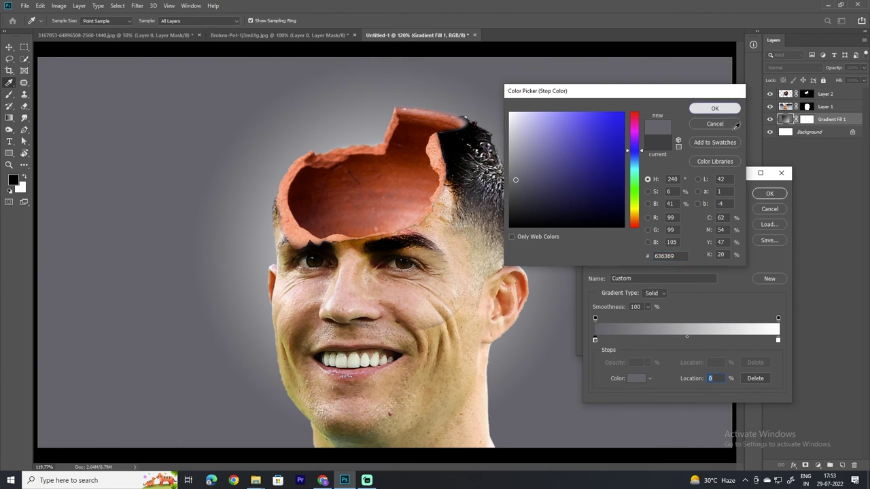
pyautogui.click(714, 109)
pyautogui.click(778, 194)
pyautogui.click(700, 261)
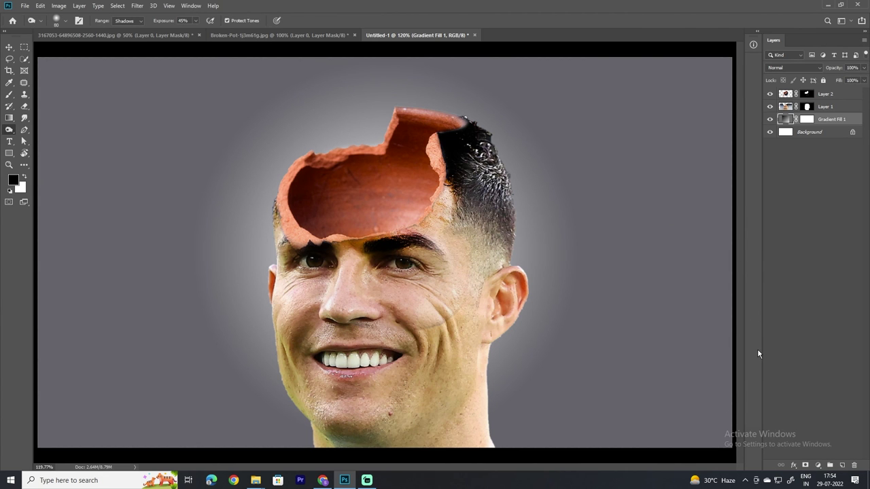
pyautogui.hotkey('ctrl', '1')
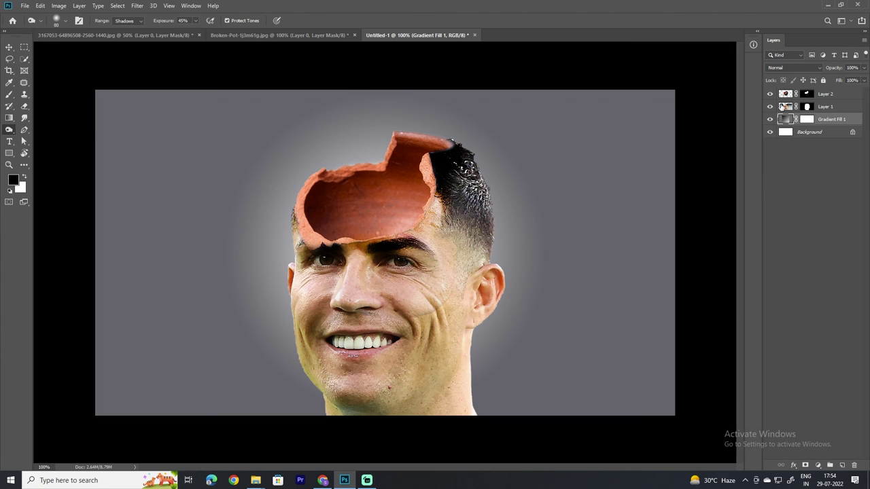
# Toggle the gradient and face layers' visibility to compare the composite.
pyautogui.click(770, 119)
pyautogui.click(770, 119)
pyautogui.click(769, 107)
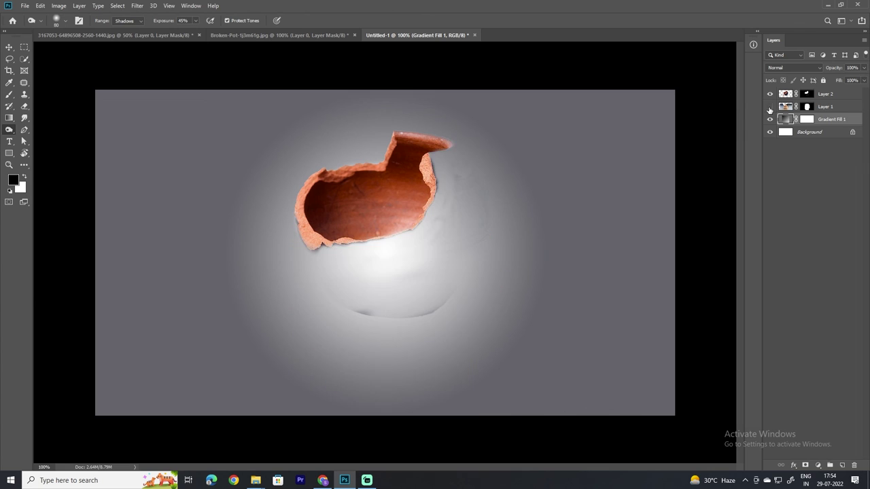
pyautogui.click(770, 107)
pyautogui.click(770, 108)
pyautogui.click(770, 106)
# Target Layer 2's mask, clear the pot's transform box, and hide the panels for a full-screen view.
pyautogui.click(782, 97)
pyautogui.click(807, 95)
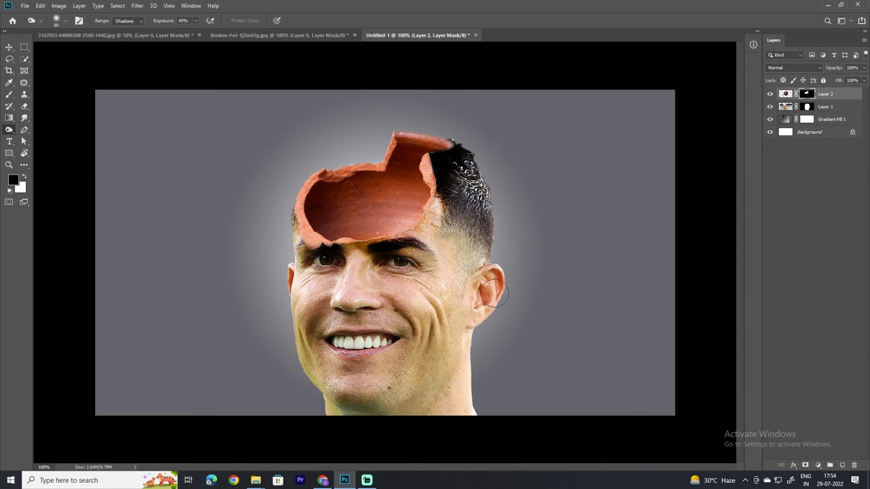
pyautogui.click(9, 47)
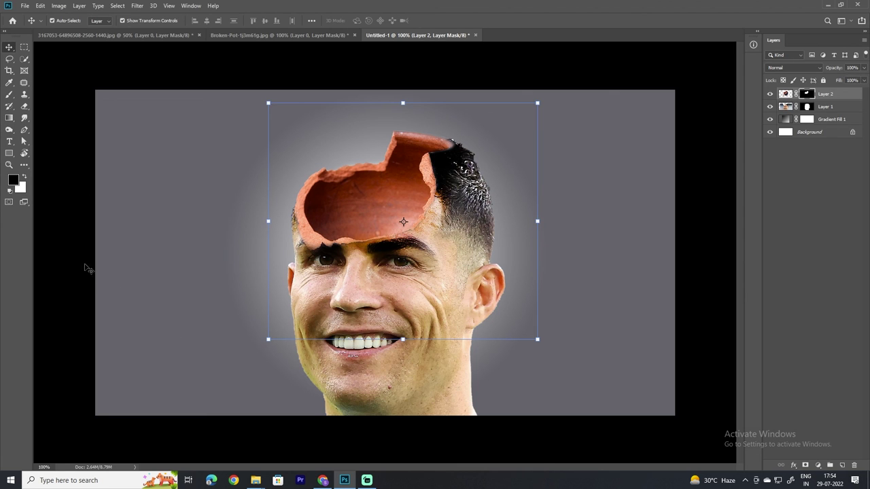
pyautogui.click(68, 249)
pyautogui.press('Tab')
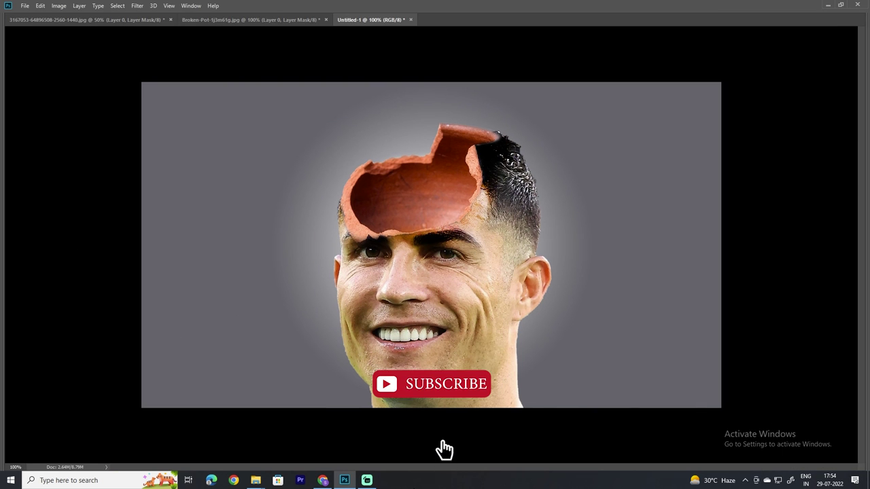